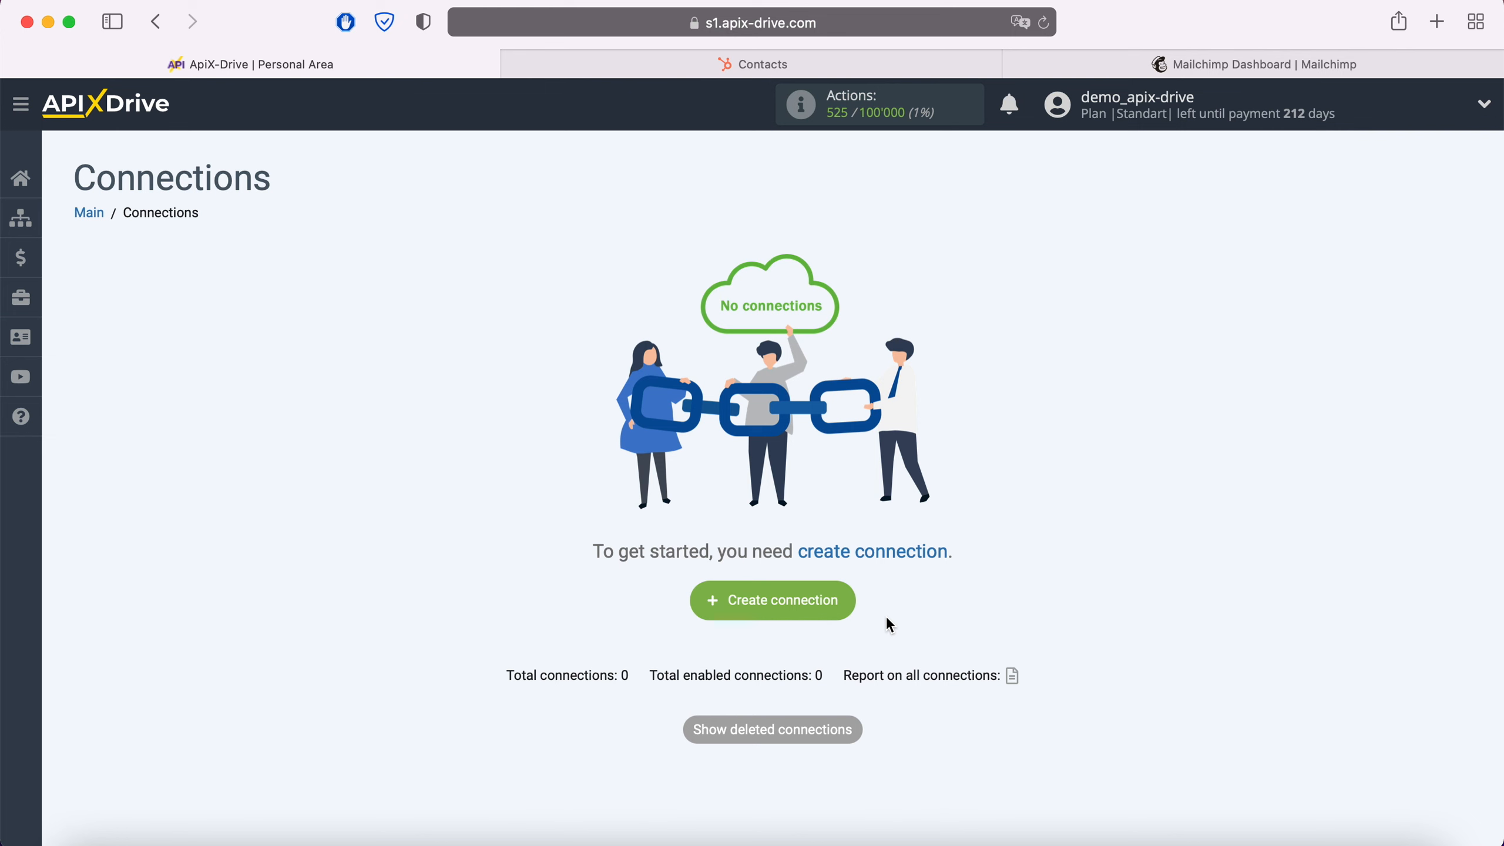
# Create a new connection and choose Hubspot as the data source system
pyautogui.click(848, 610)
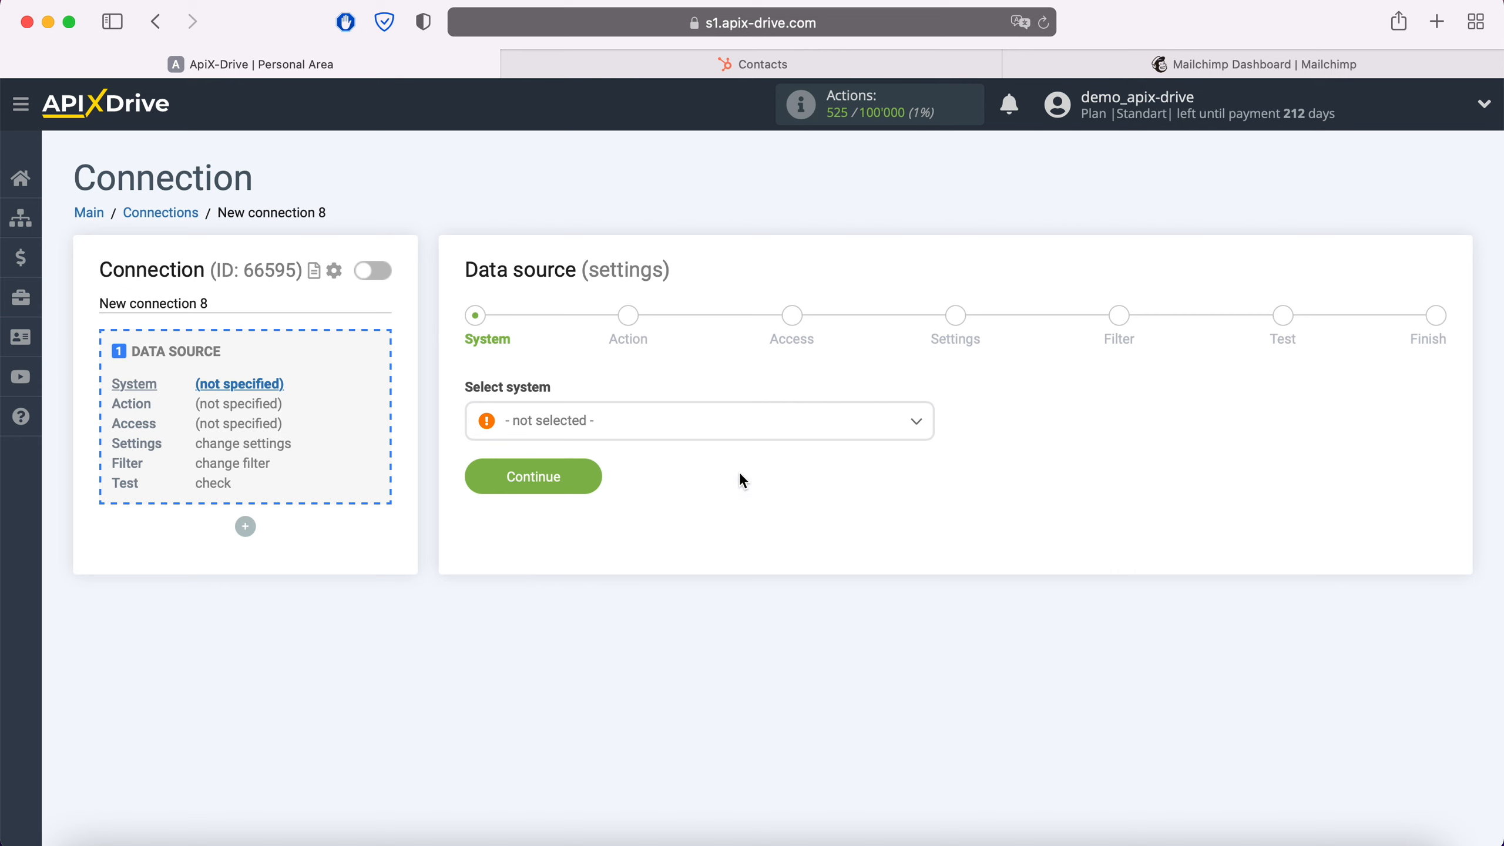
pyautogui.click(708, 418)
pyautogui.scroll(-4, 736, 572)
pyautogui.scroll(-20, 736, 572)
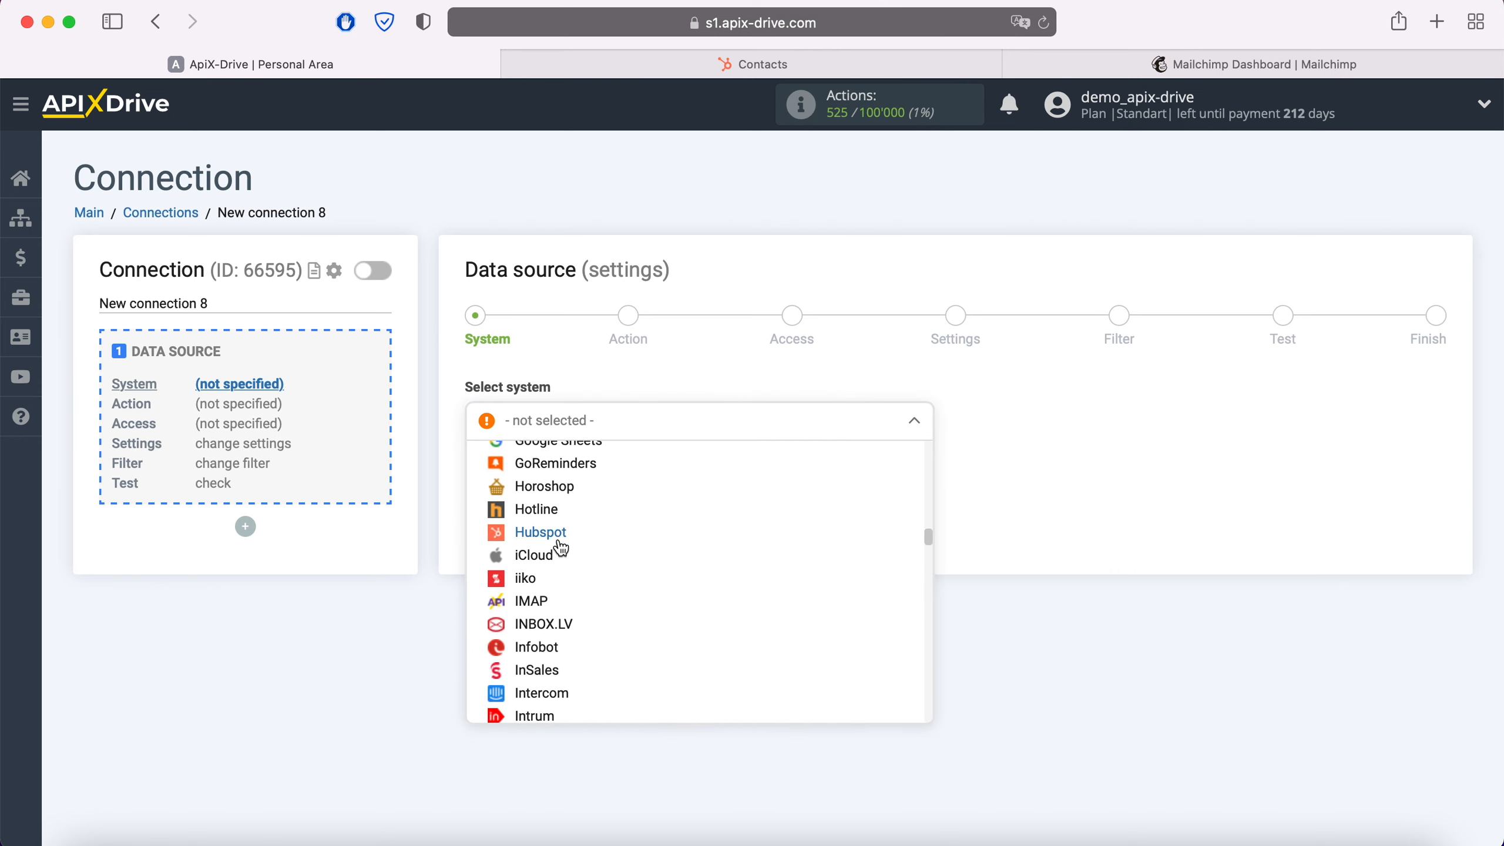
pyautogui.click(553, 537)
pyautogui.click(590, 477)
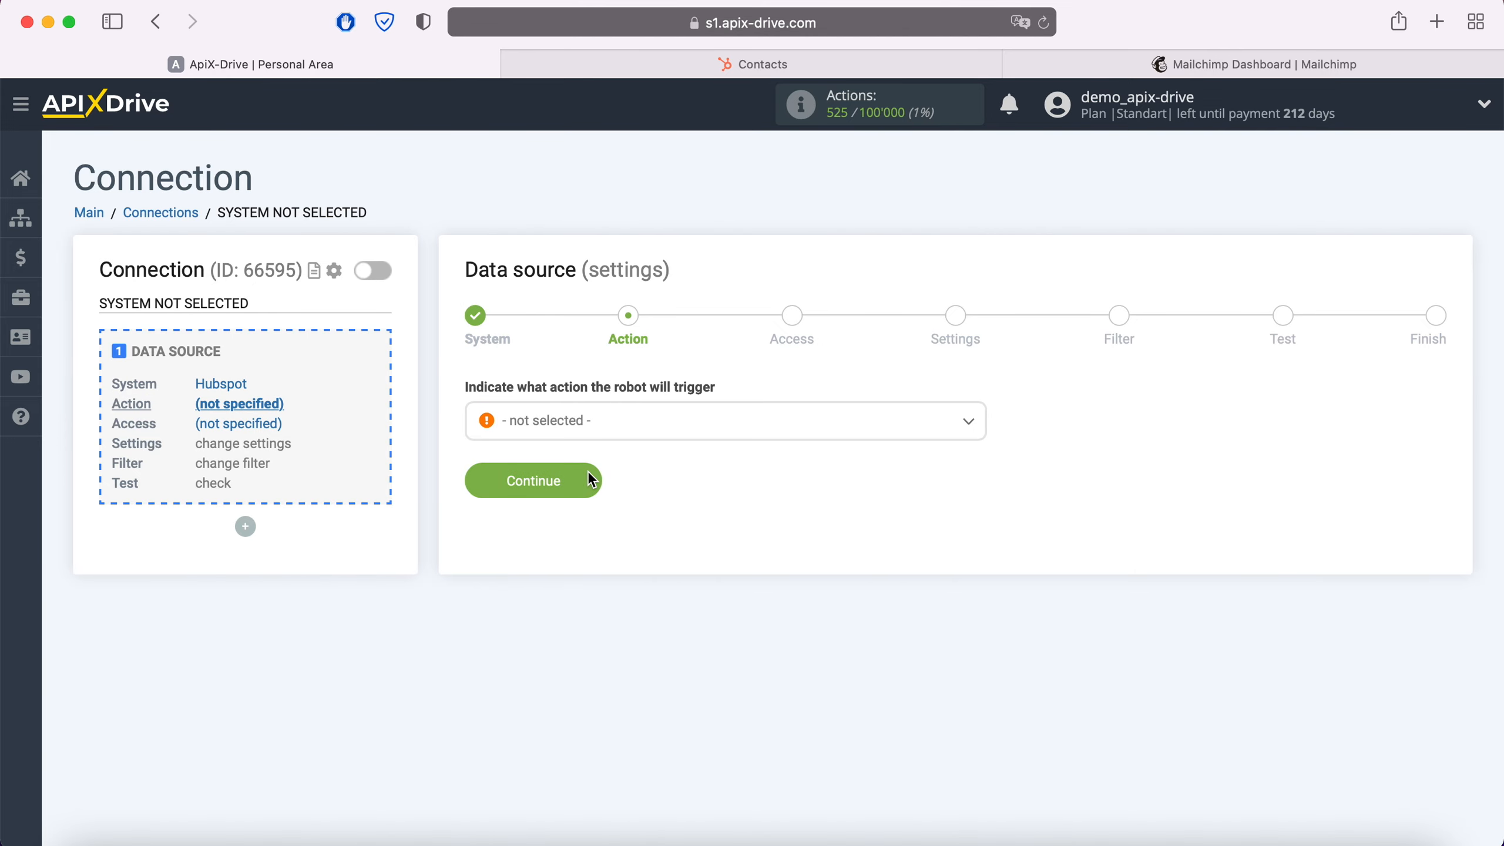
# Set the source action to Get Contacts (new) and continue
pyautogui.click(633, 424)
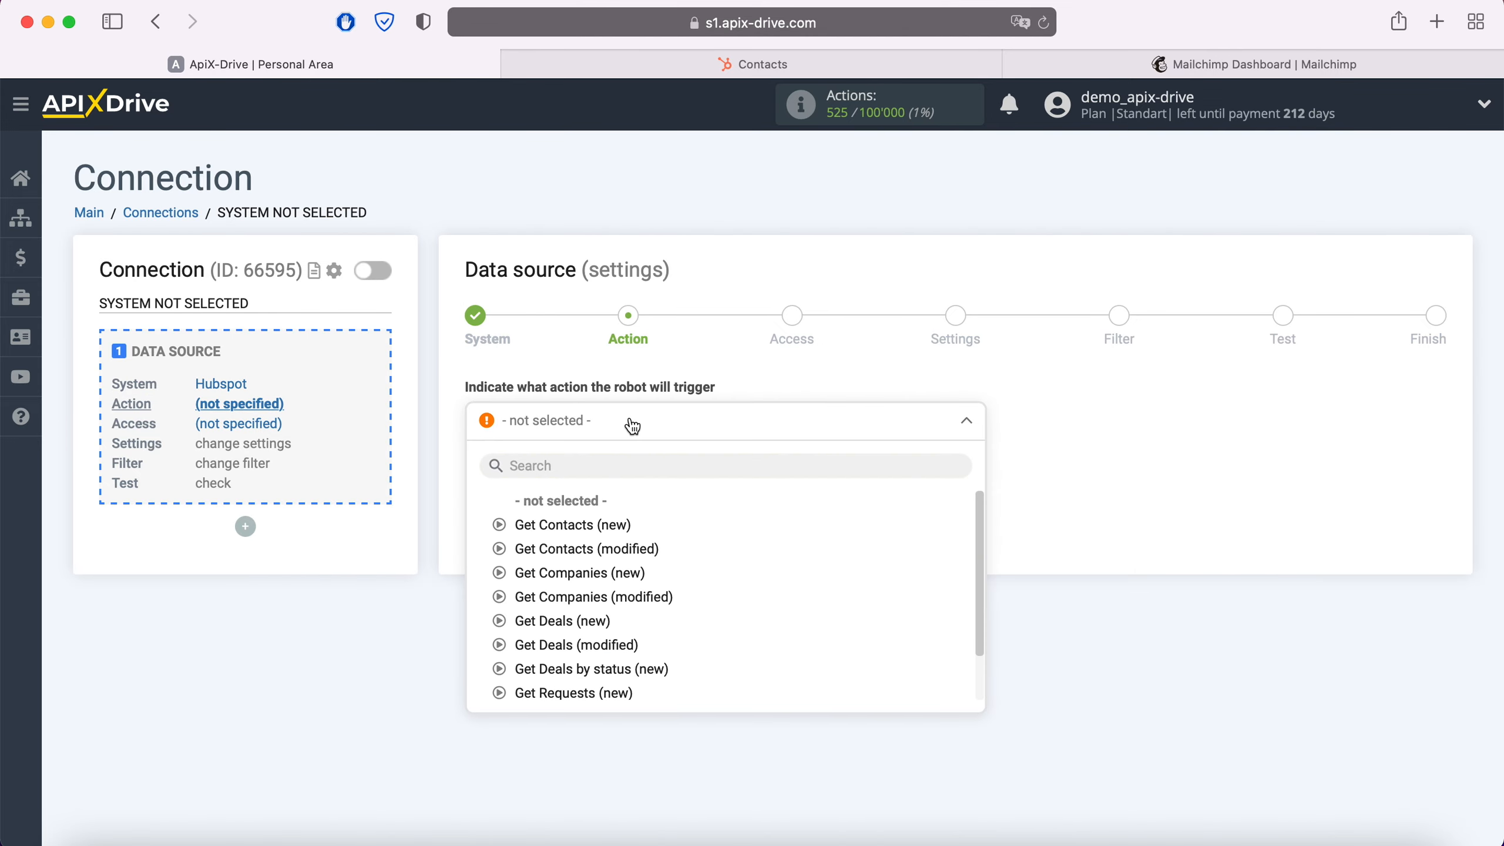
pyautogui.click(605, 525)
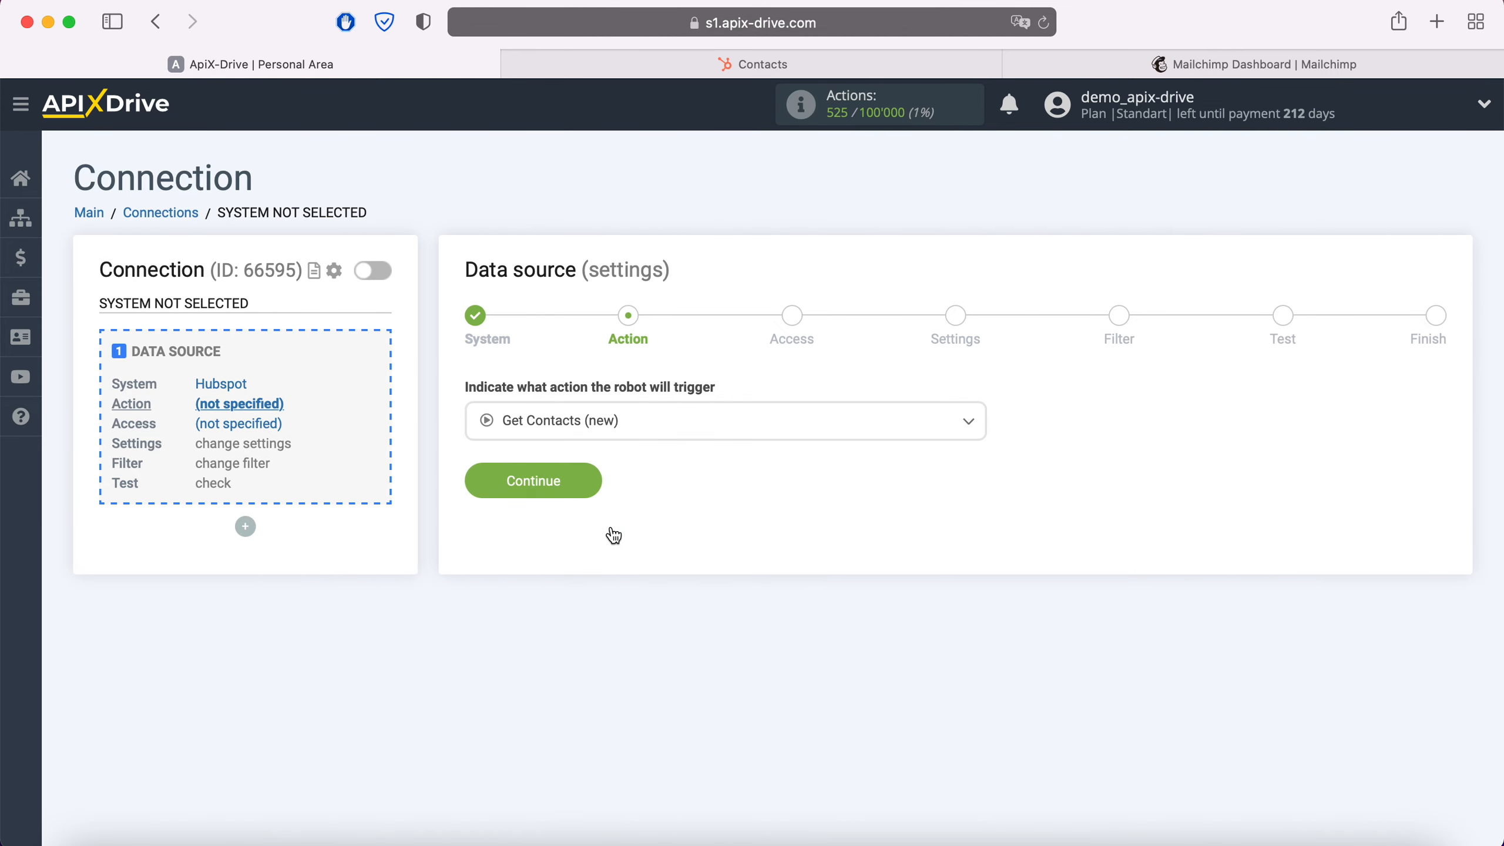
pyautogui.click(592, 490)
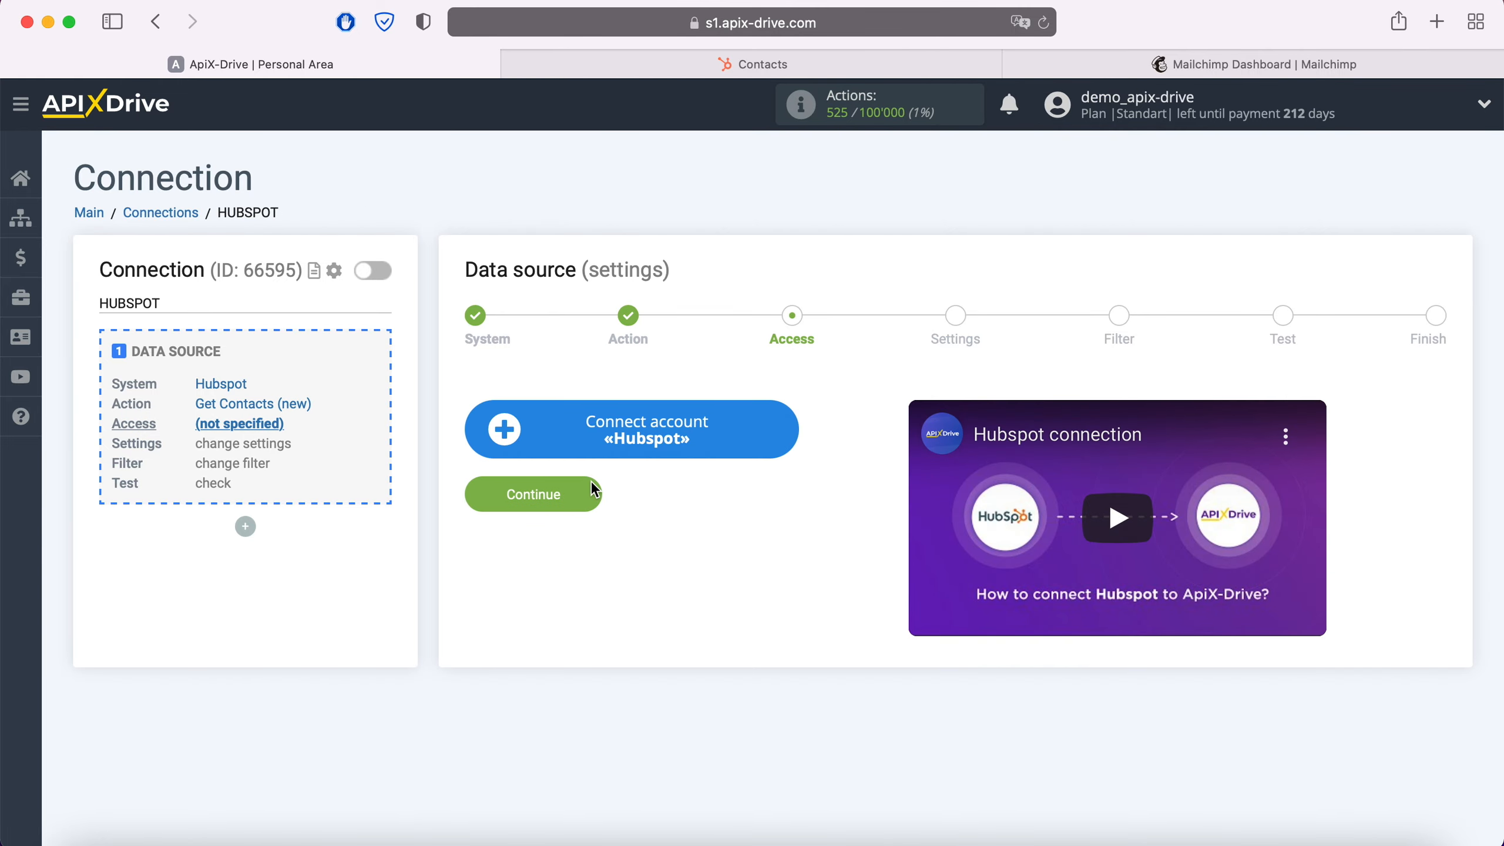
# Start connecting a Hubspot account, then open the API Key page in HubSpot's profile settings
pyautogui.click(775, 430)
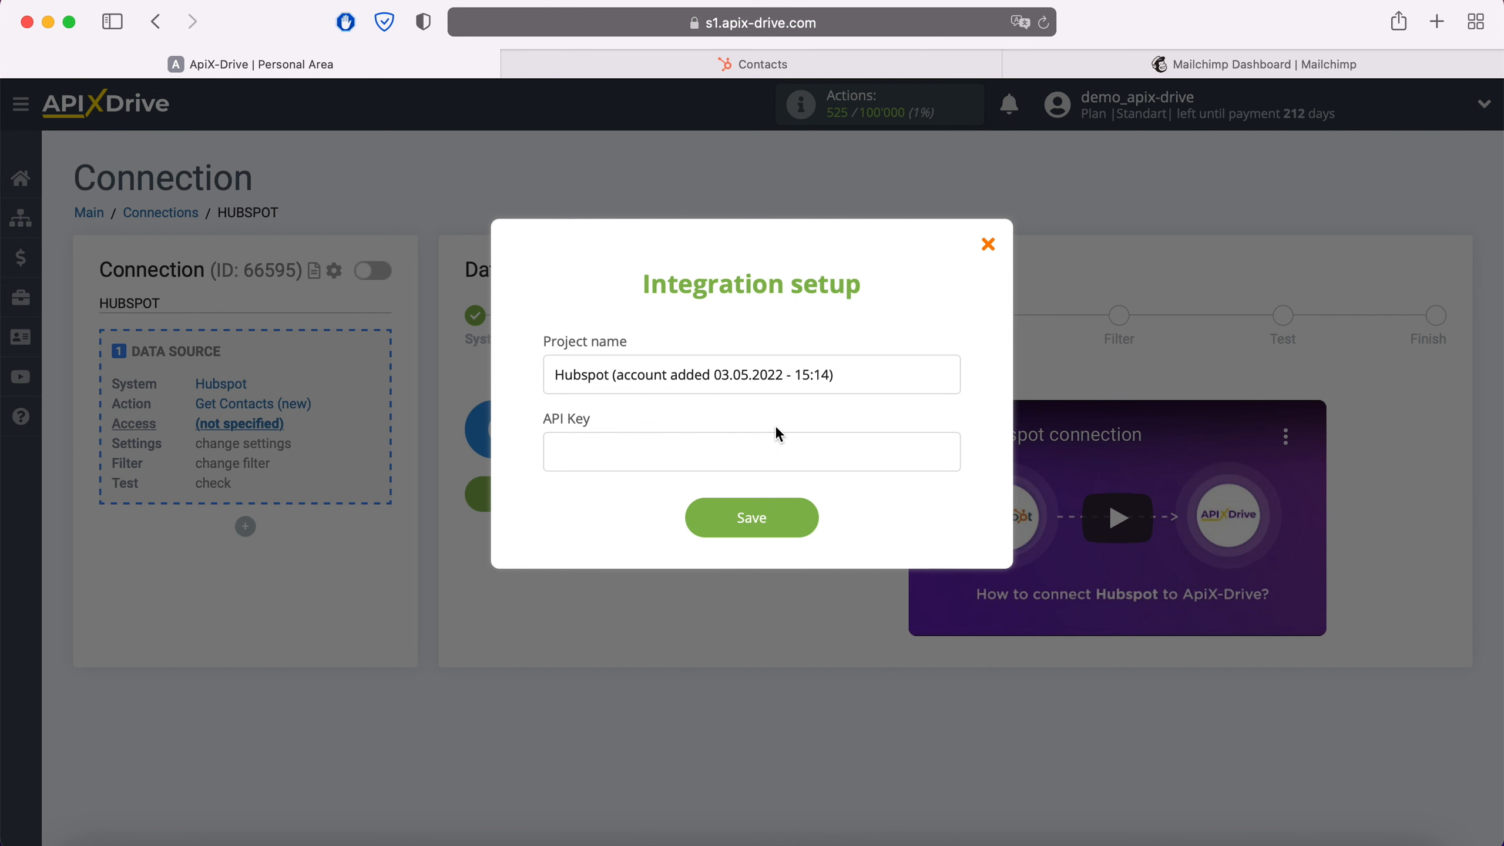
pyautogui.click(828, 54)
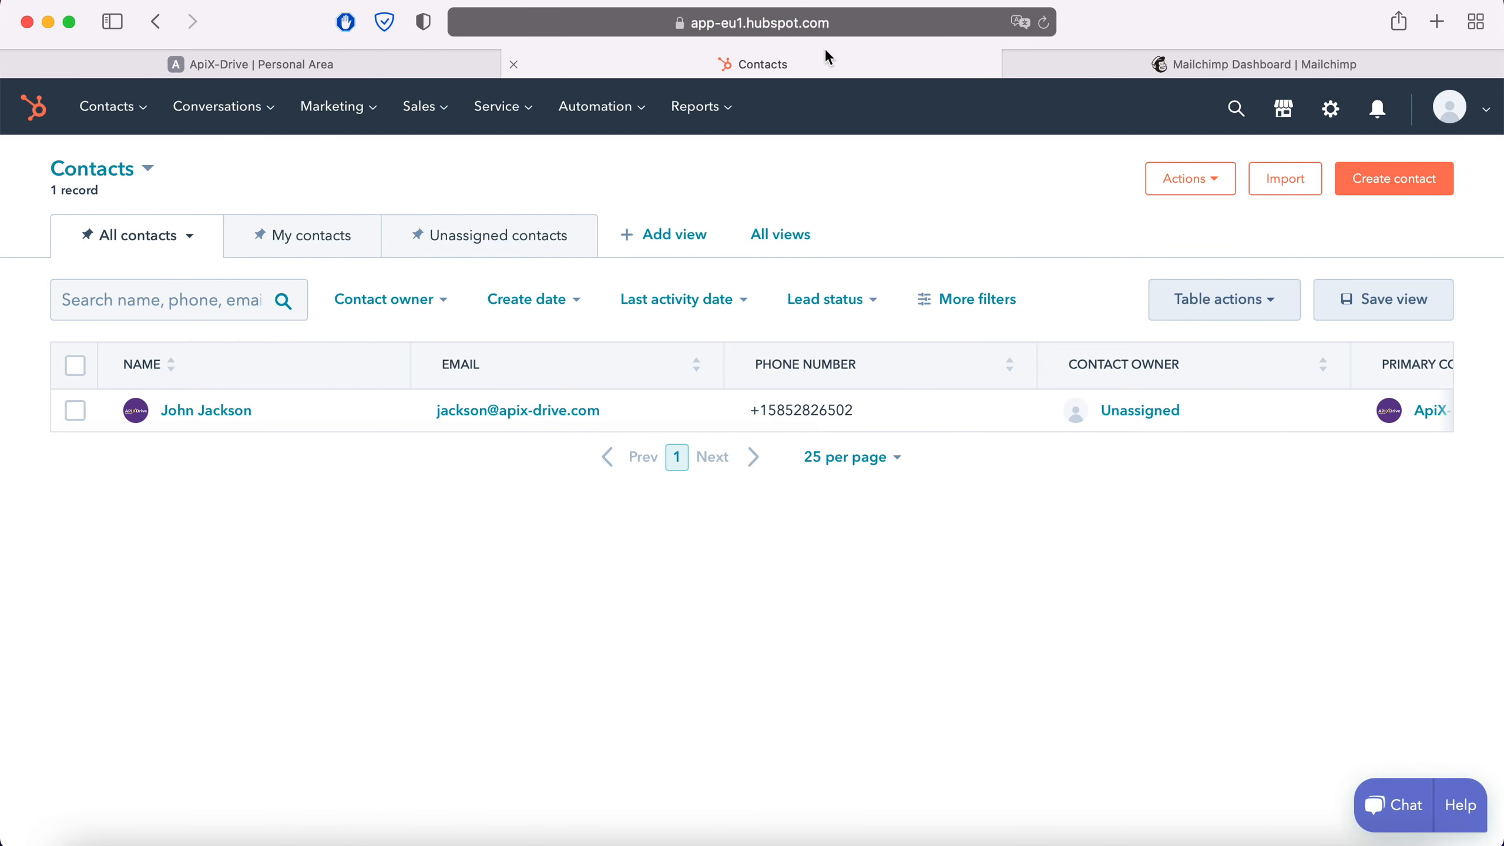
pyautogui.click(1477, 115)
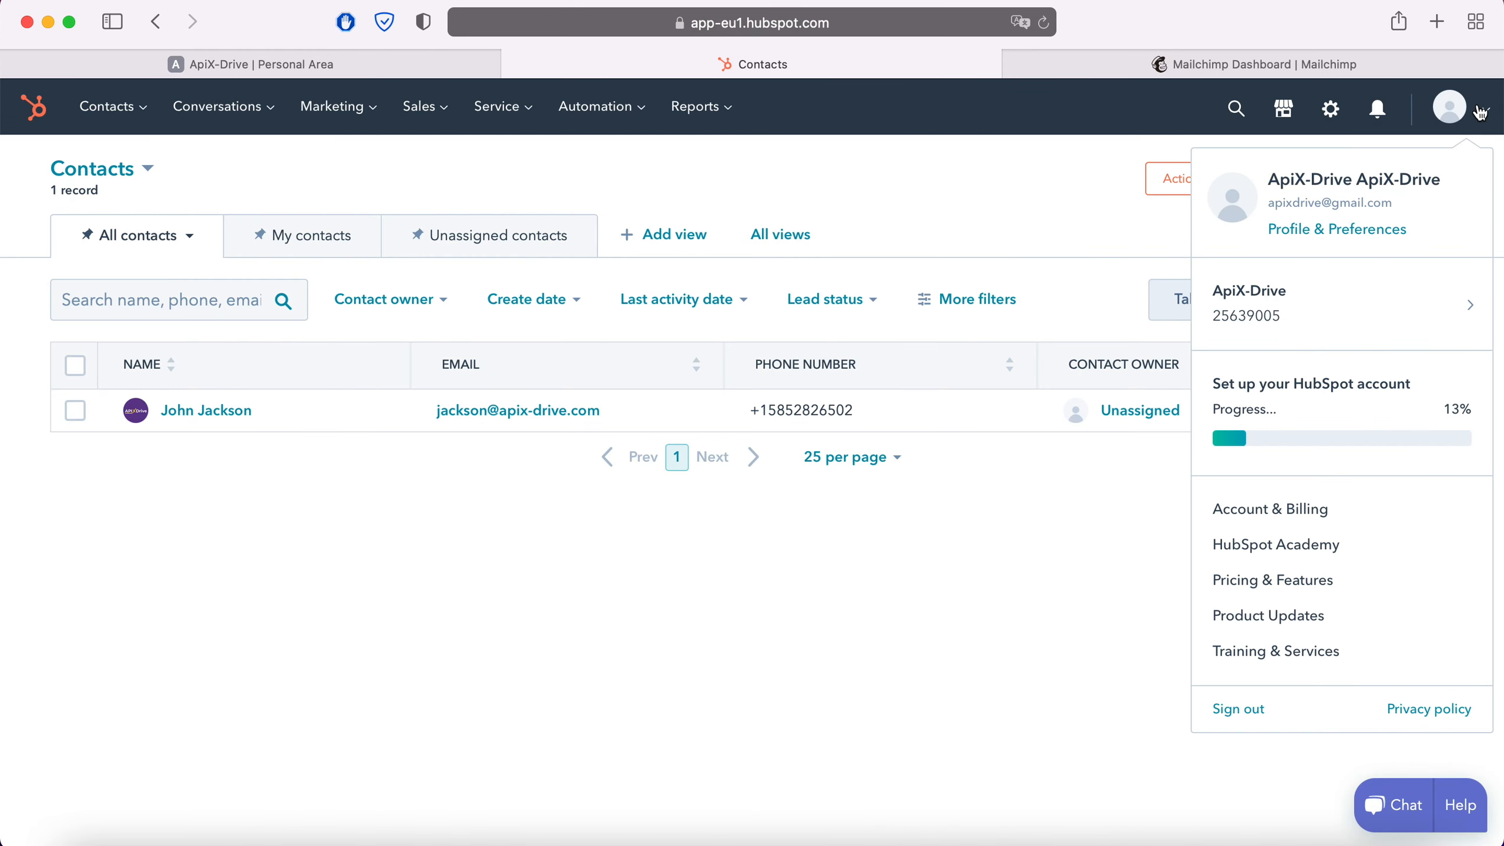
pyautogui.click(1345, 239)
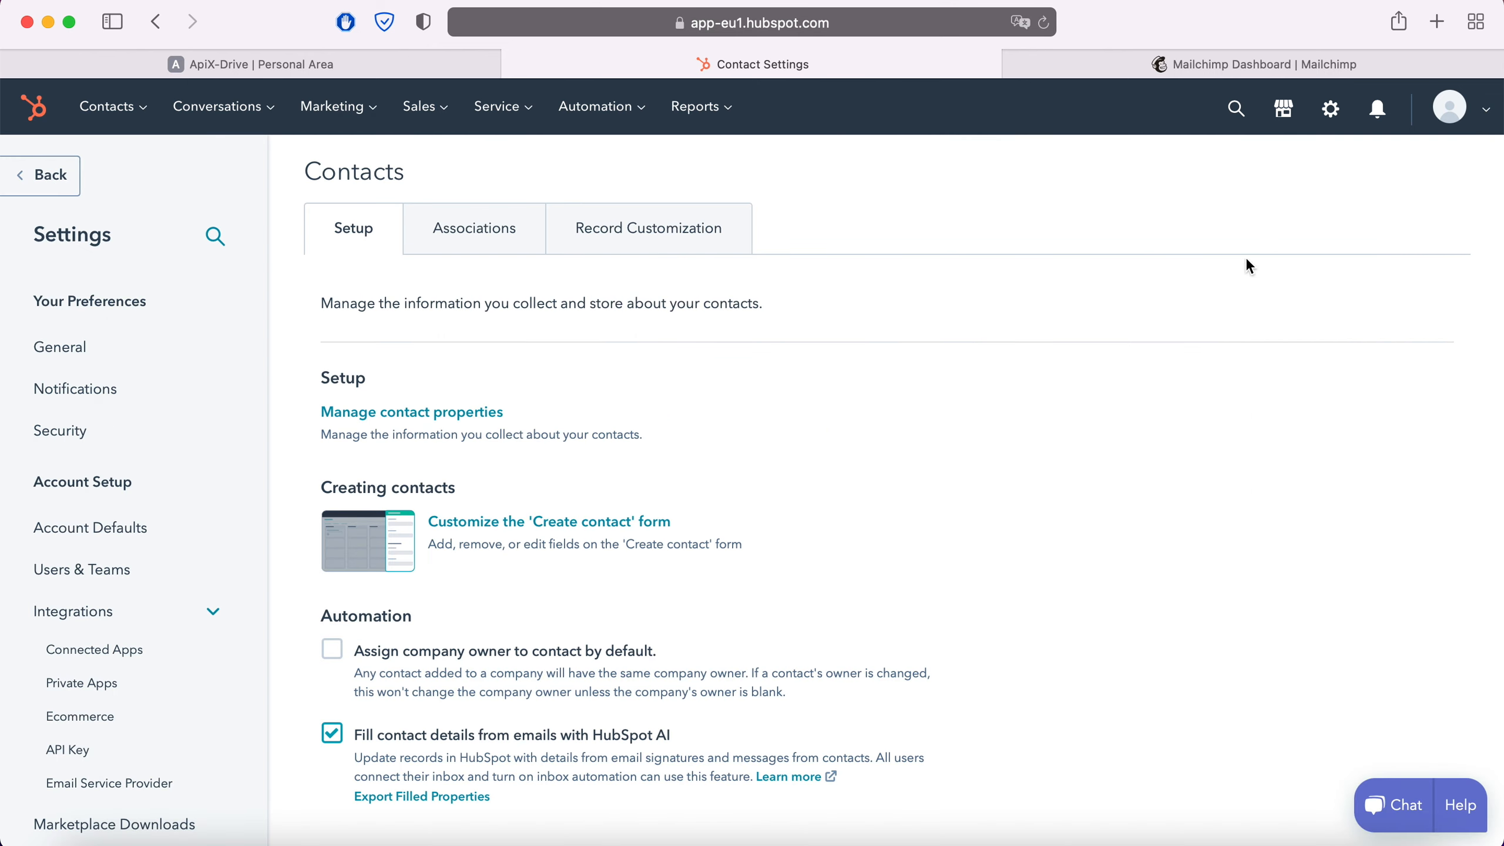
pyautogui.click(86, 751)
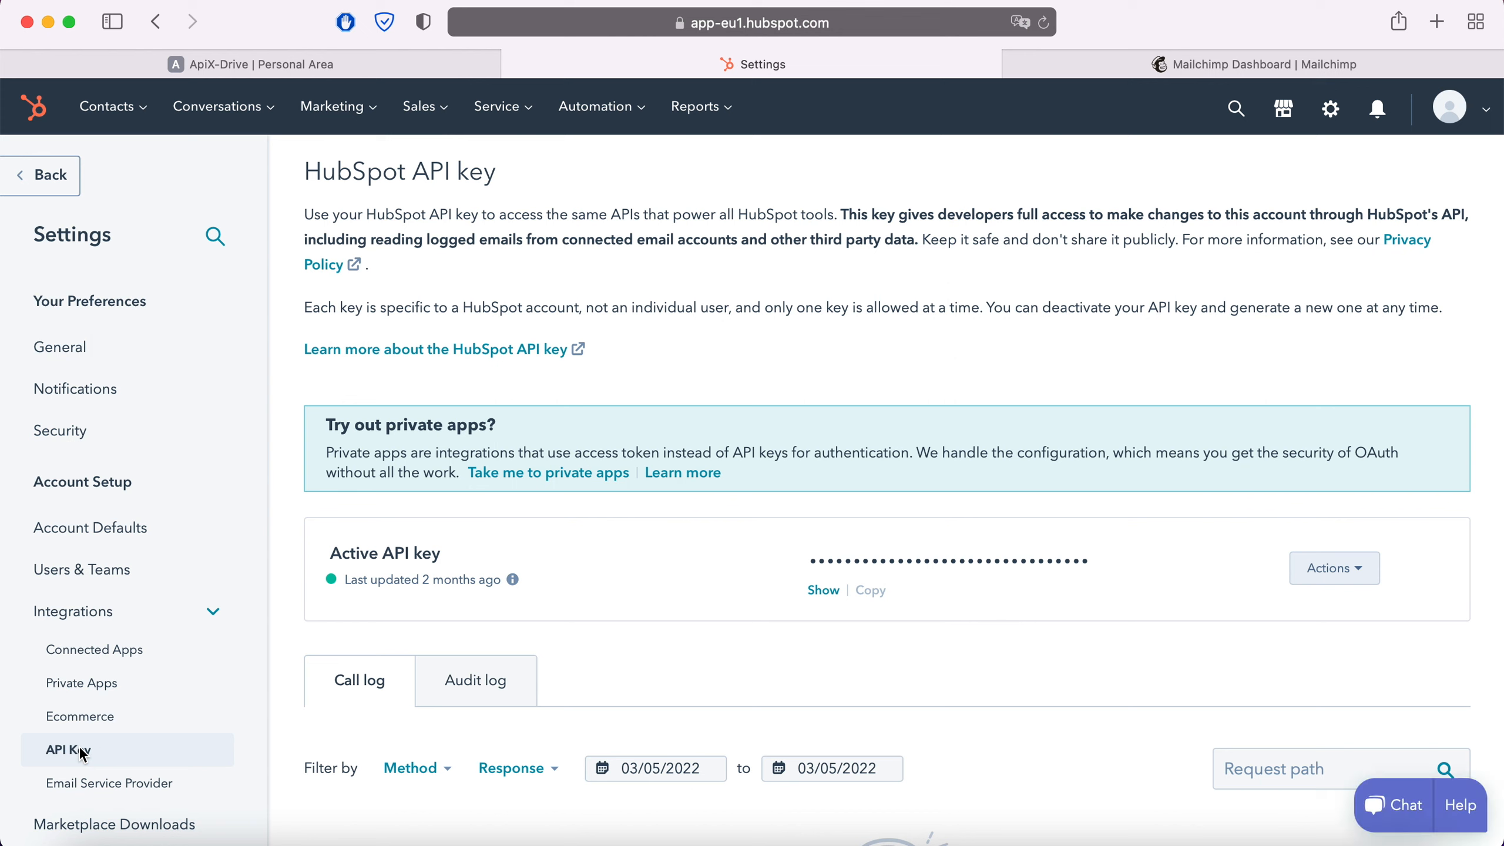
# Reveal and copy the HubSpot API key
pyautogui.click(824, 591)
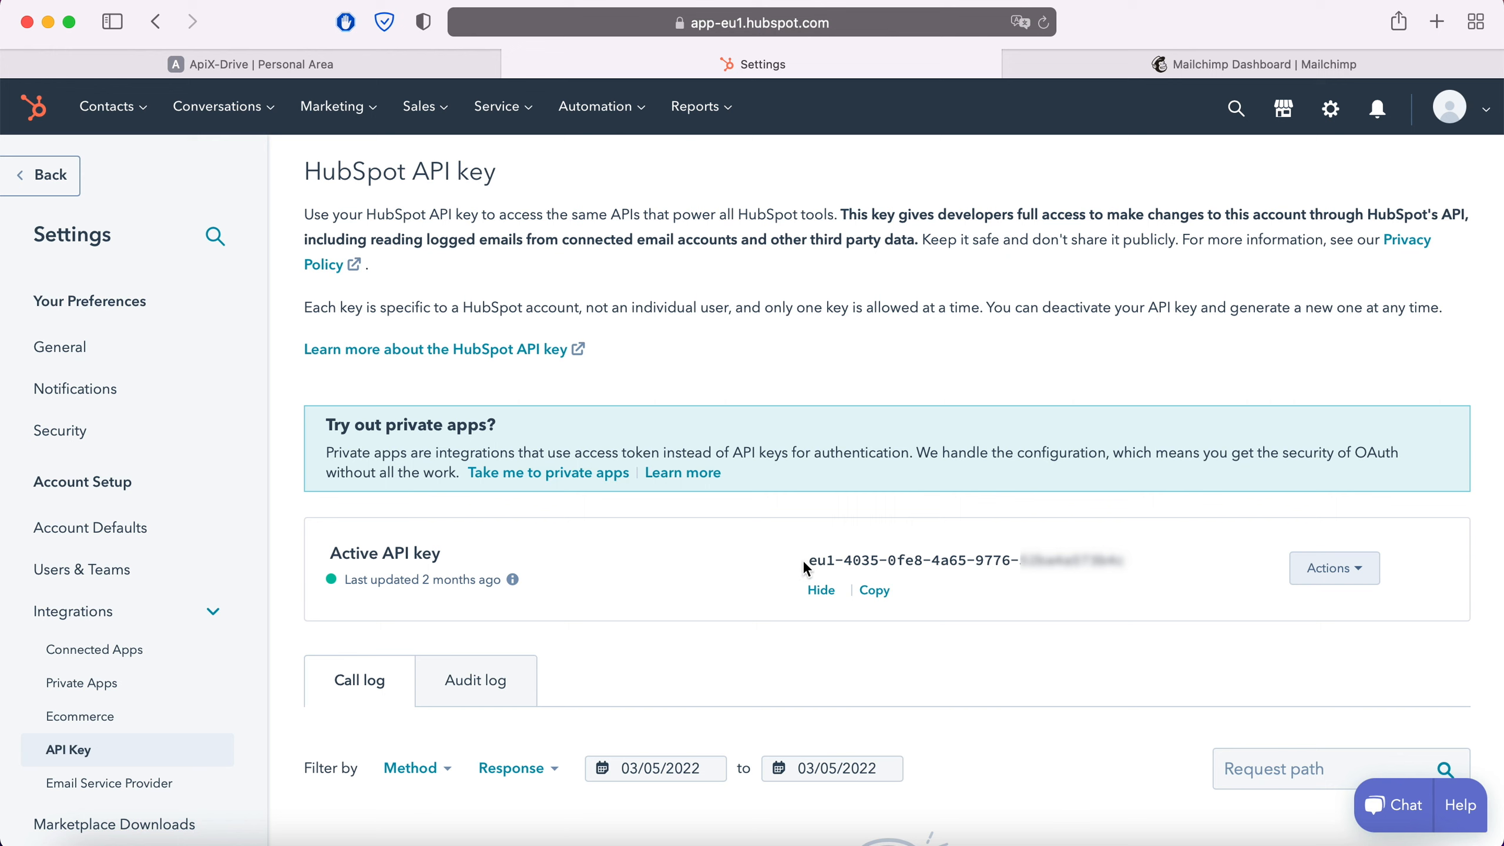
pyautogui.moveTo(805, 563); pyautogui.dragTo(1102, 566)
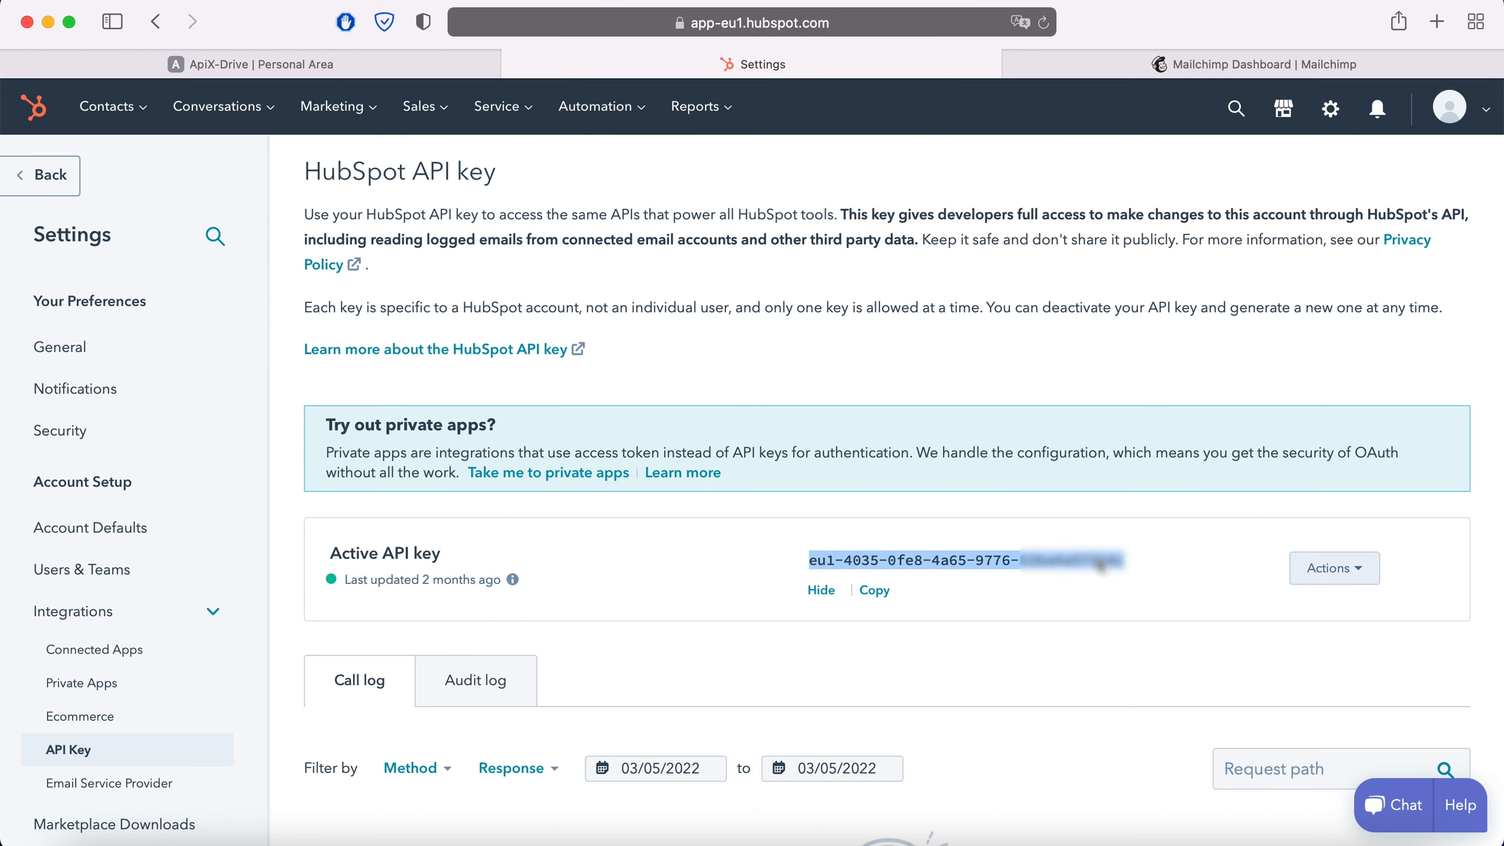
pyautogui.rightClick(1101, 565)
pyautogui.click(1110, 564)
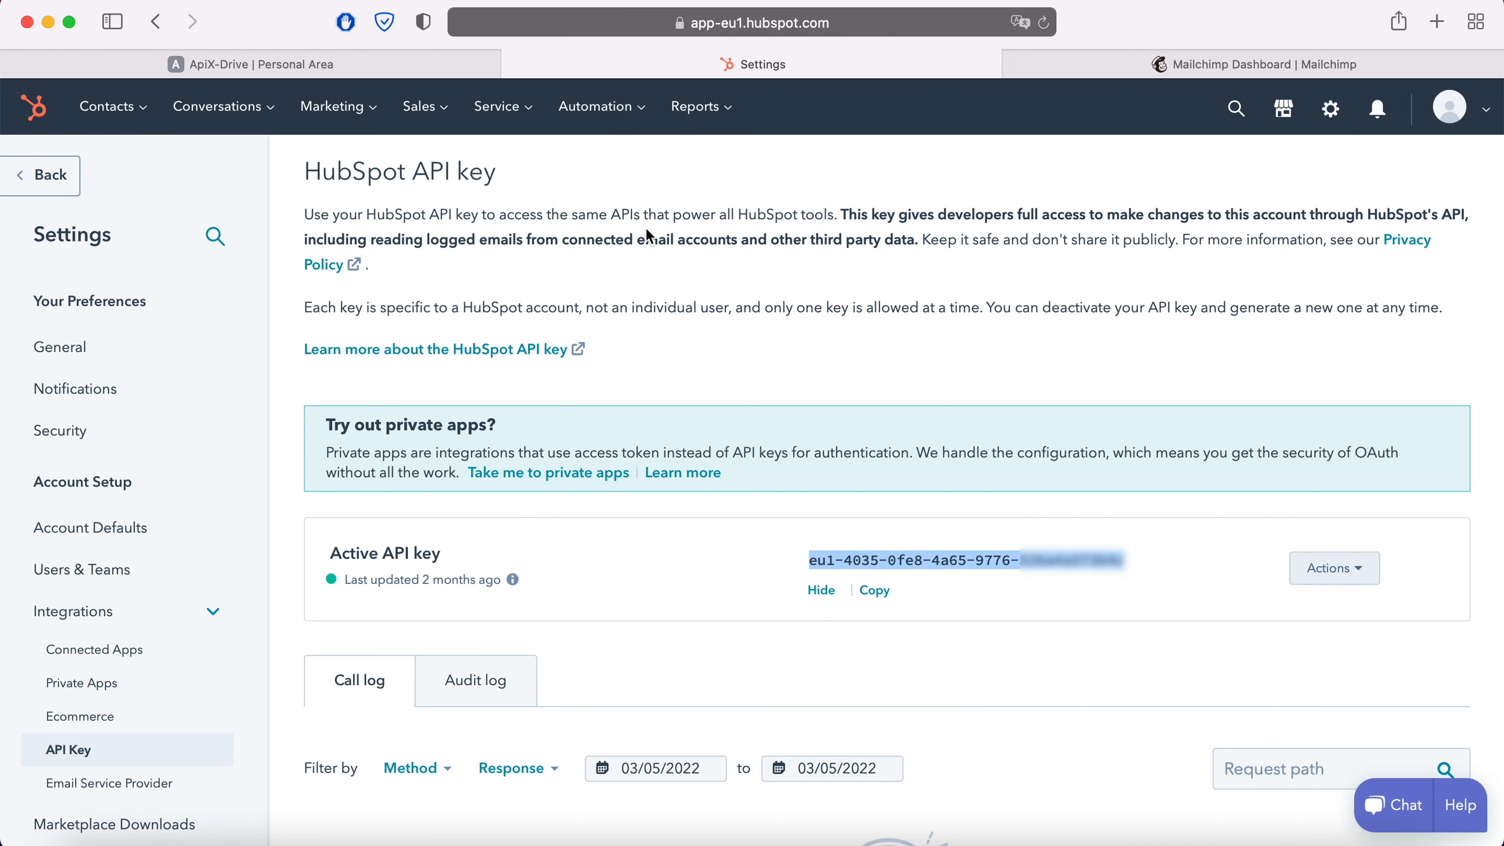
# Paste the HubSpot API key into the integration setup and save it
pyautogui.click(428, 76)
pyautogui.rightClick(595, 447)
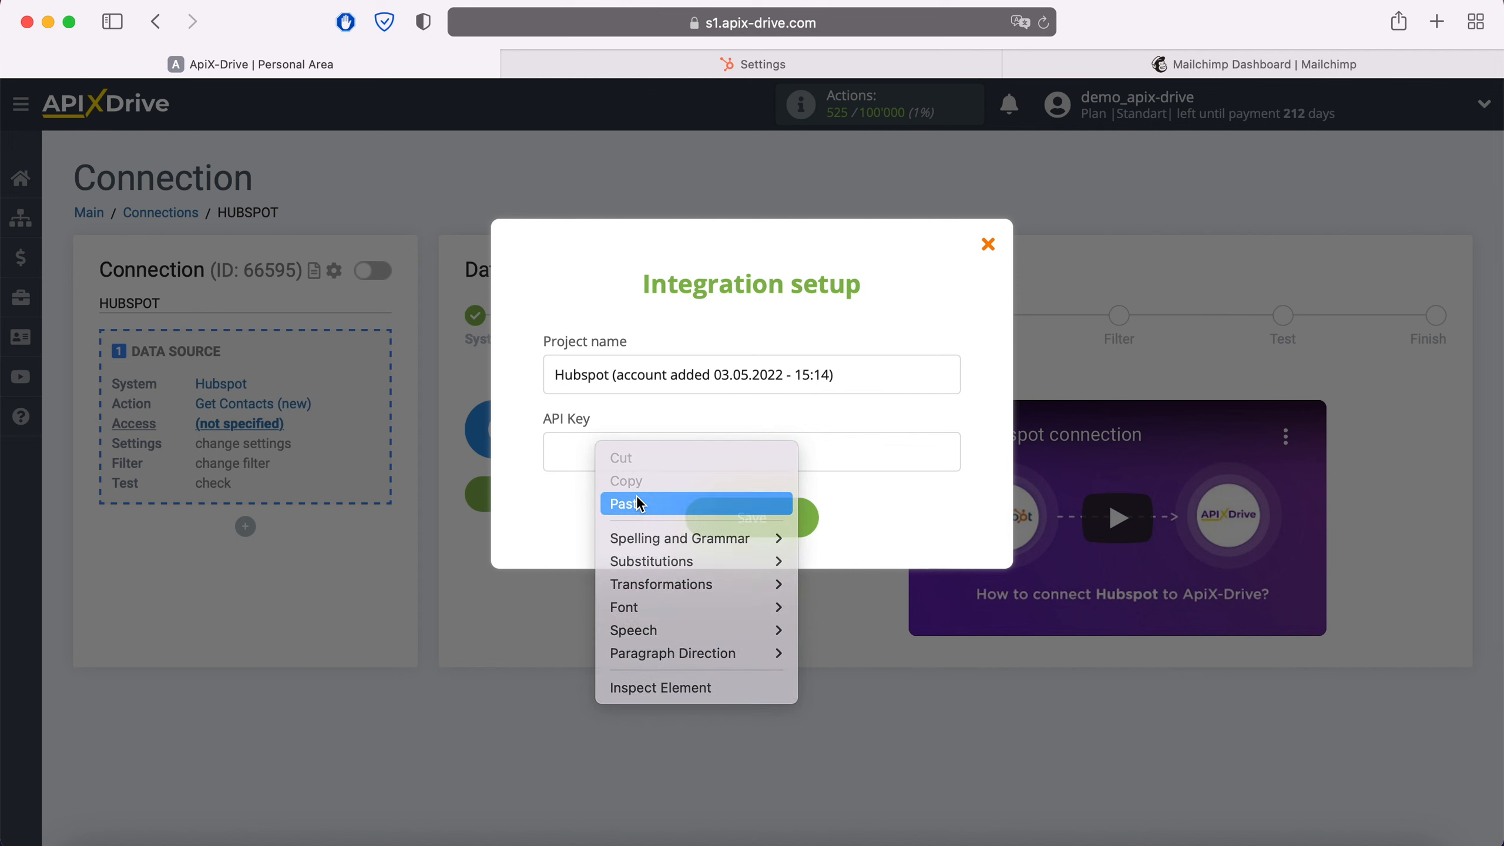
pyautogui.click(637, 497)
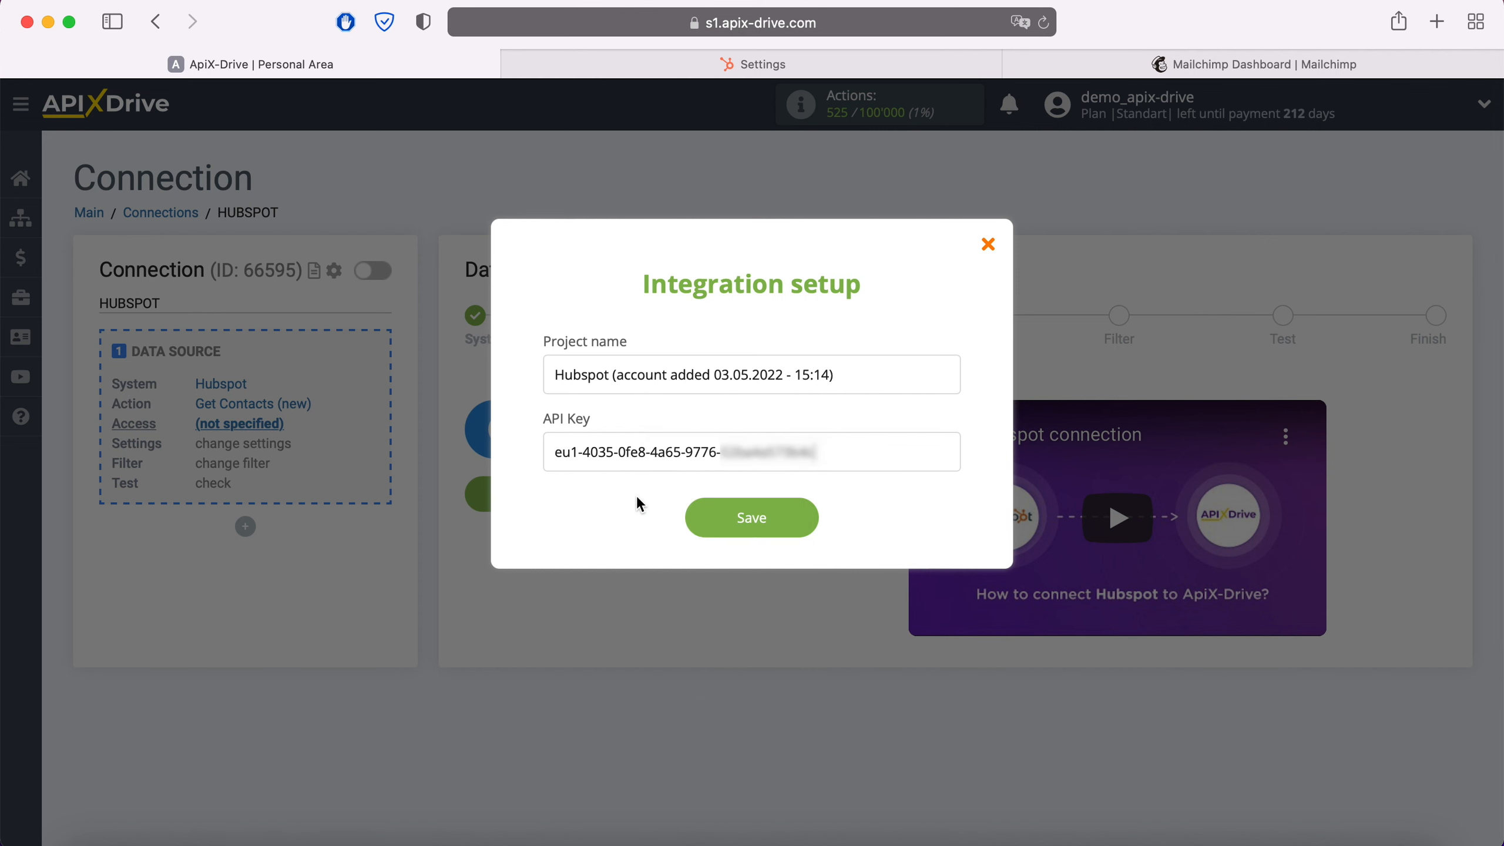
pyautogui.click(808, 514)
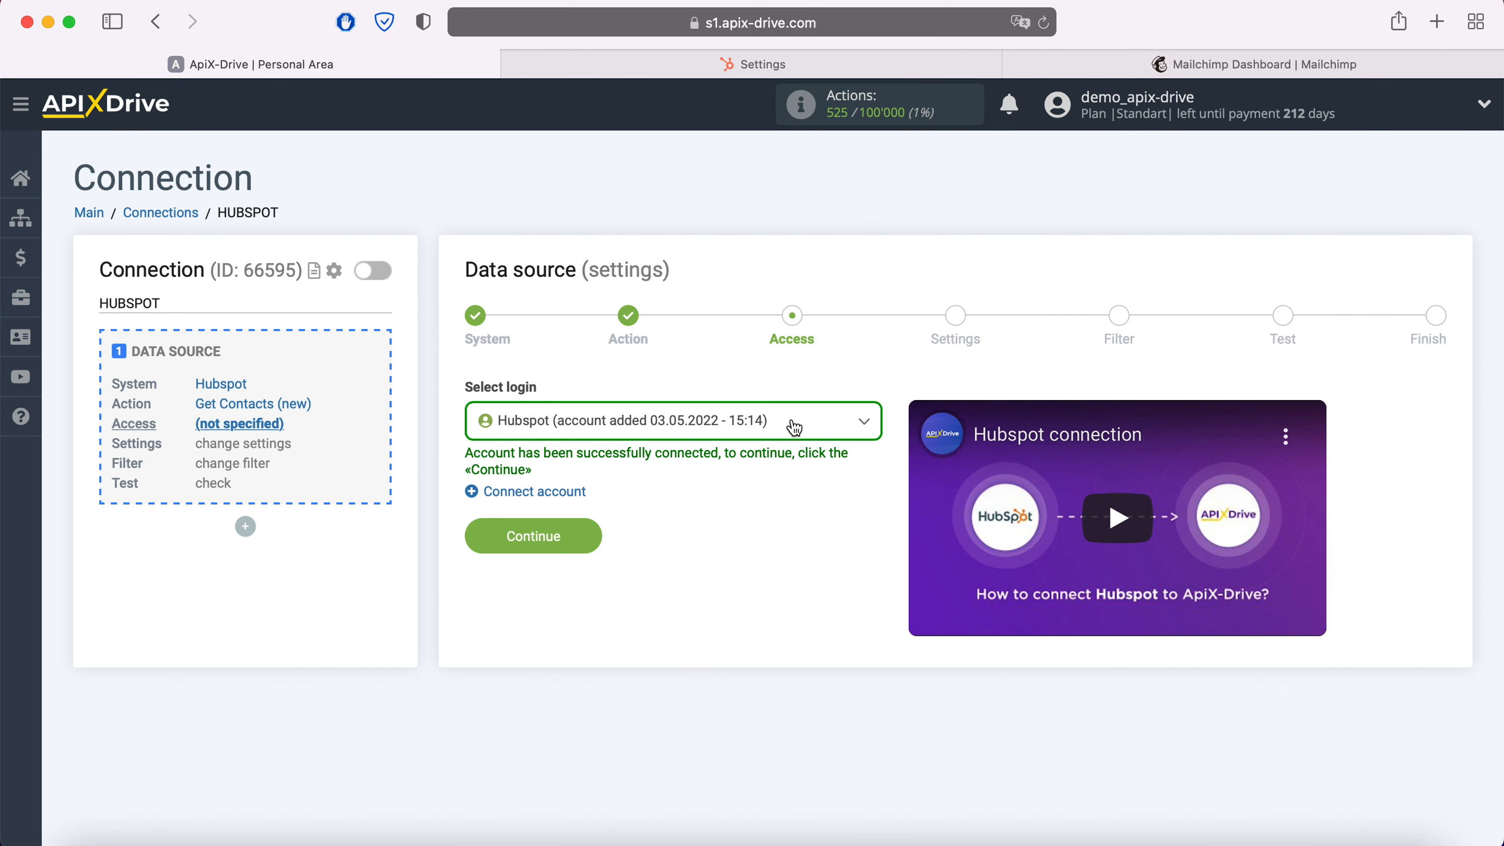
# Select the added Hubspot account and continue through the Settings and Filter steps without changes
pyautogui.click(846, 420)
pyautogui.click(747, 550)
pyautogui.click(598, 531)
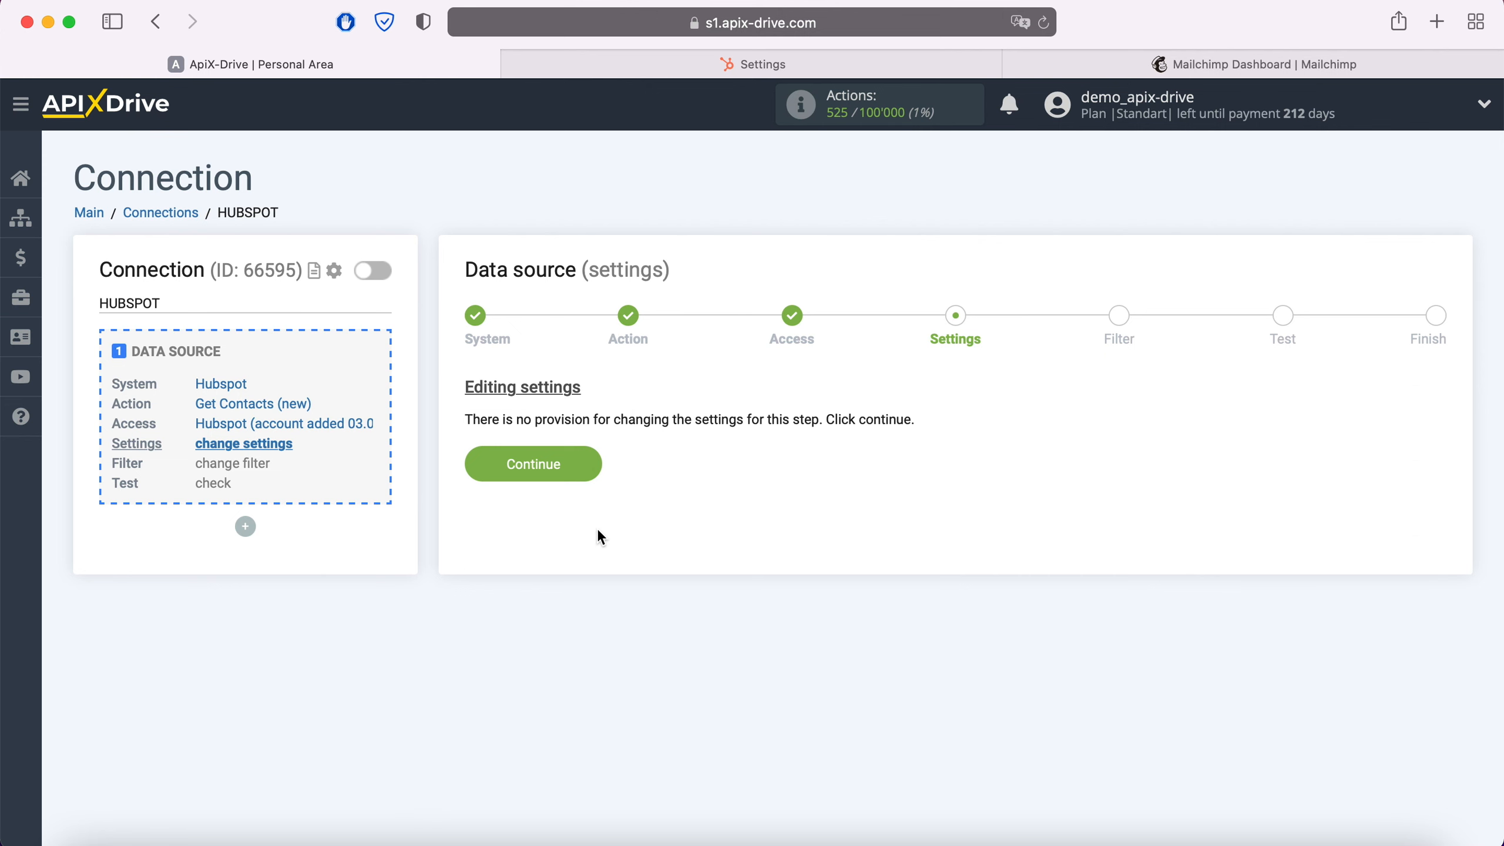
pyautogui.click(595, 464)
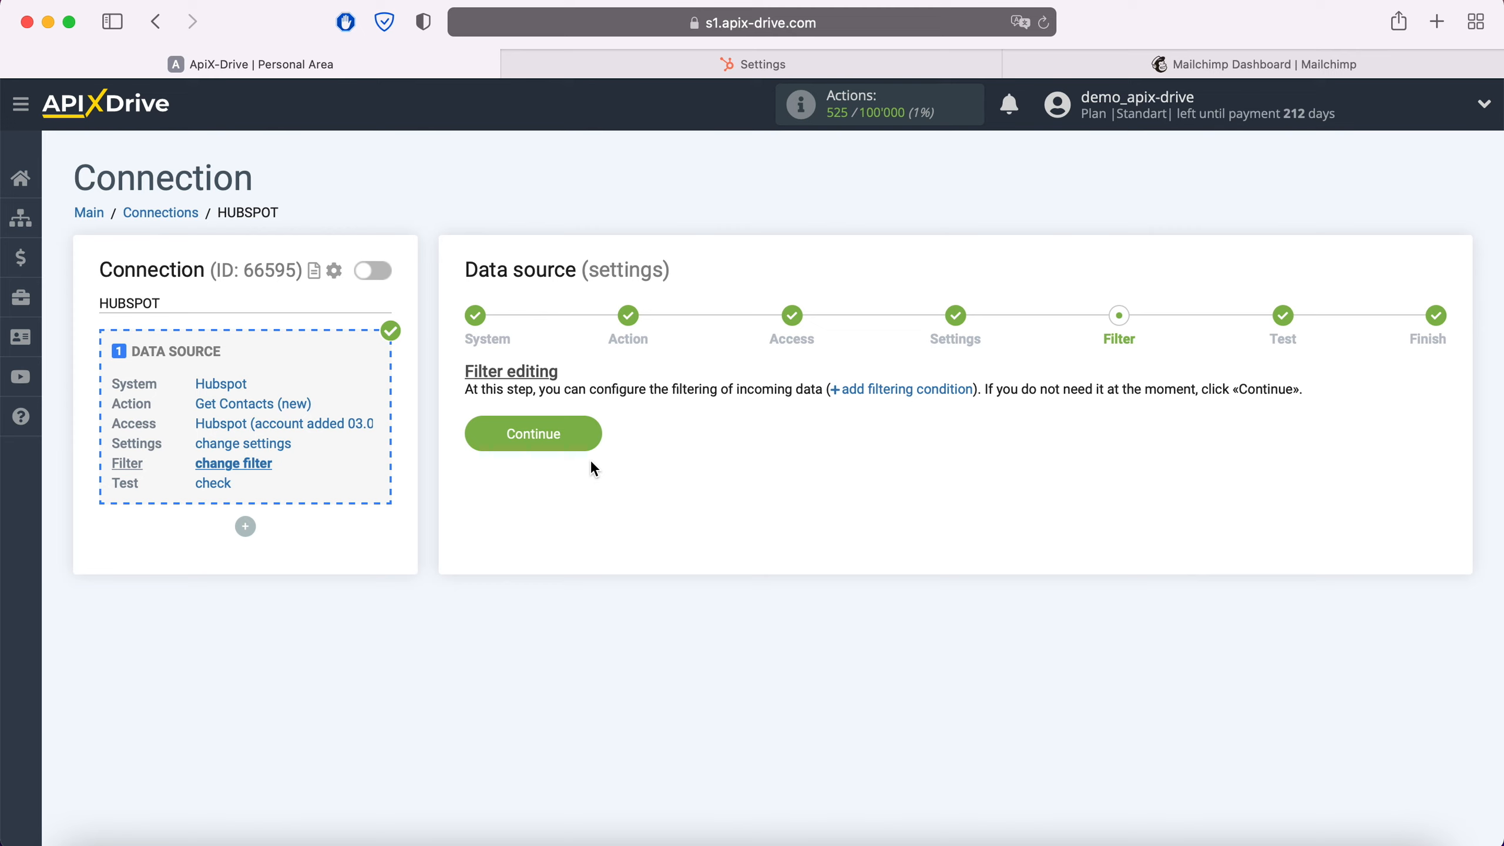
pyautogui.click(591, 430)
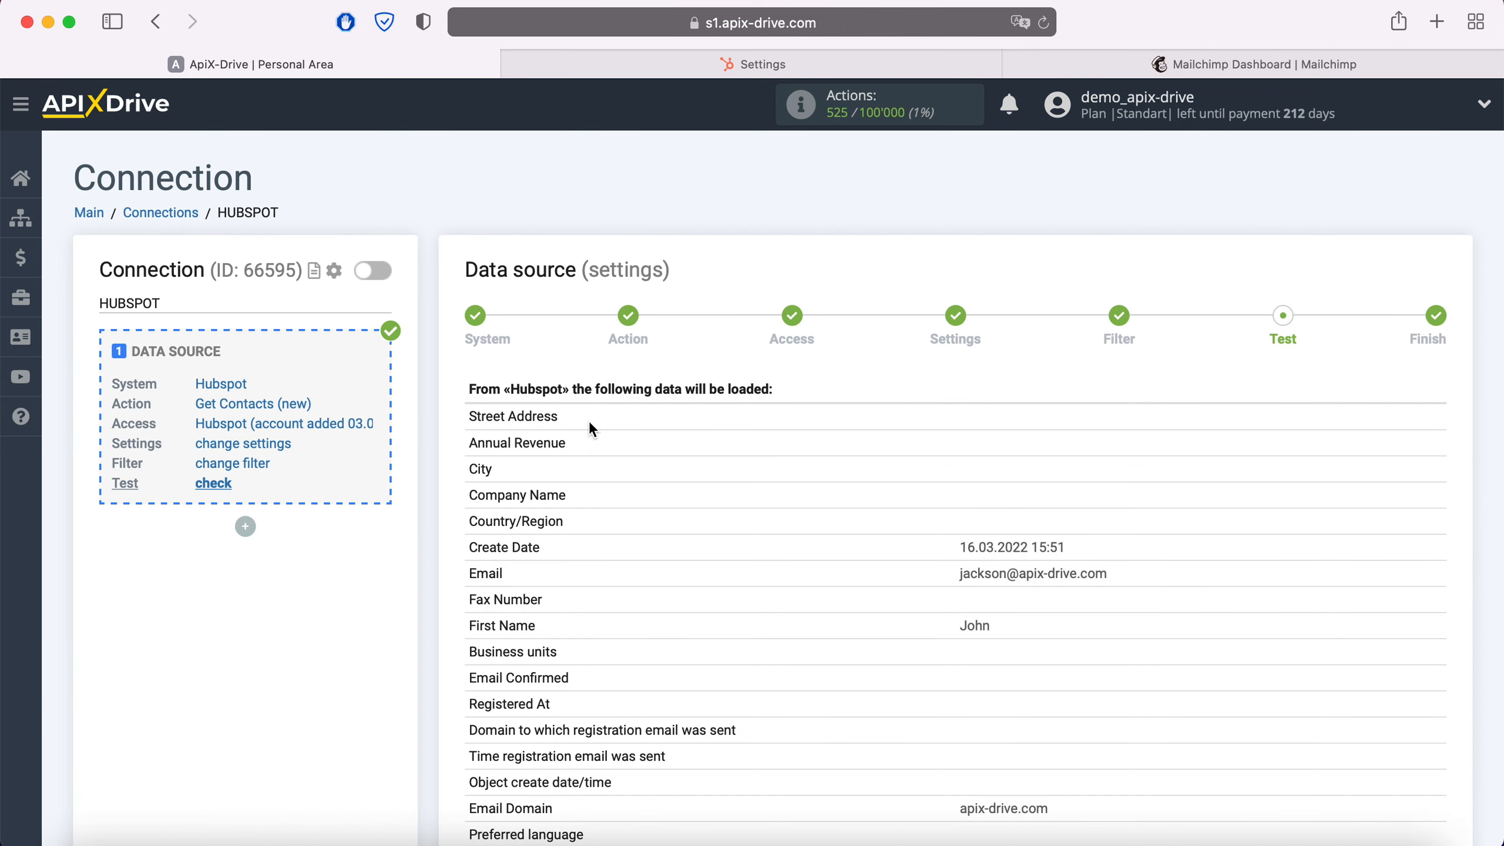
# Review the Hubspot test data and finish the data source setup
pyautogui.scroll(-10, 590, 428)
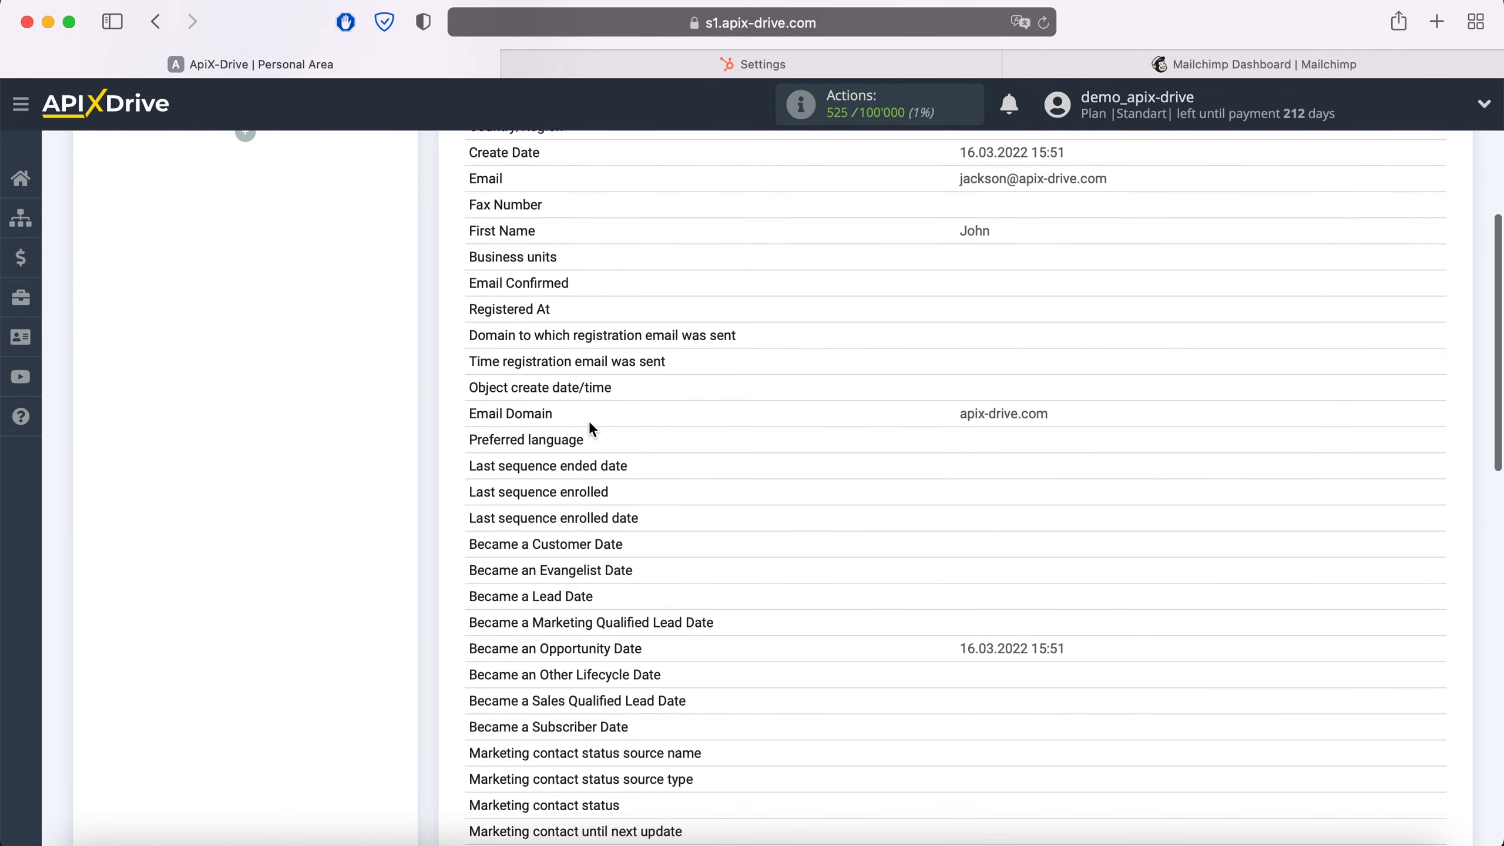
pyautogui.scroll(-9, 591, 427)
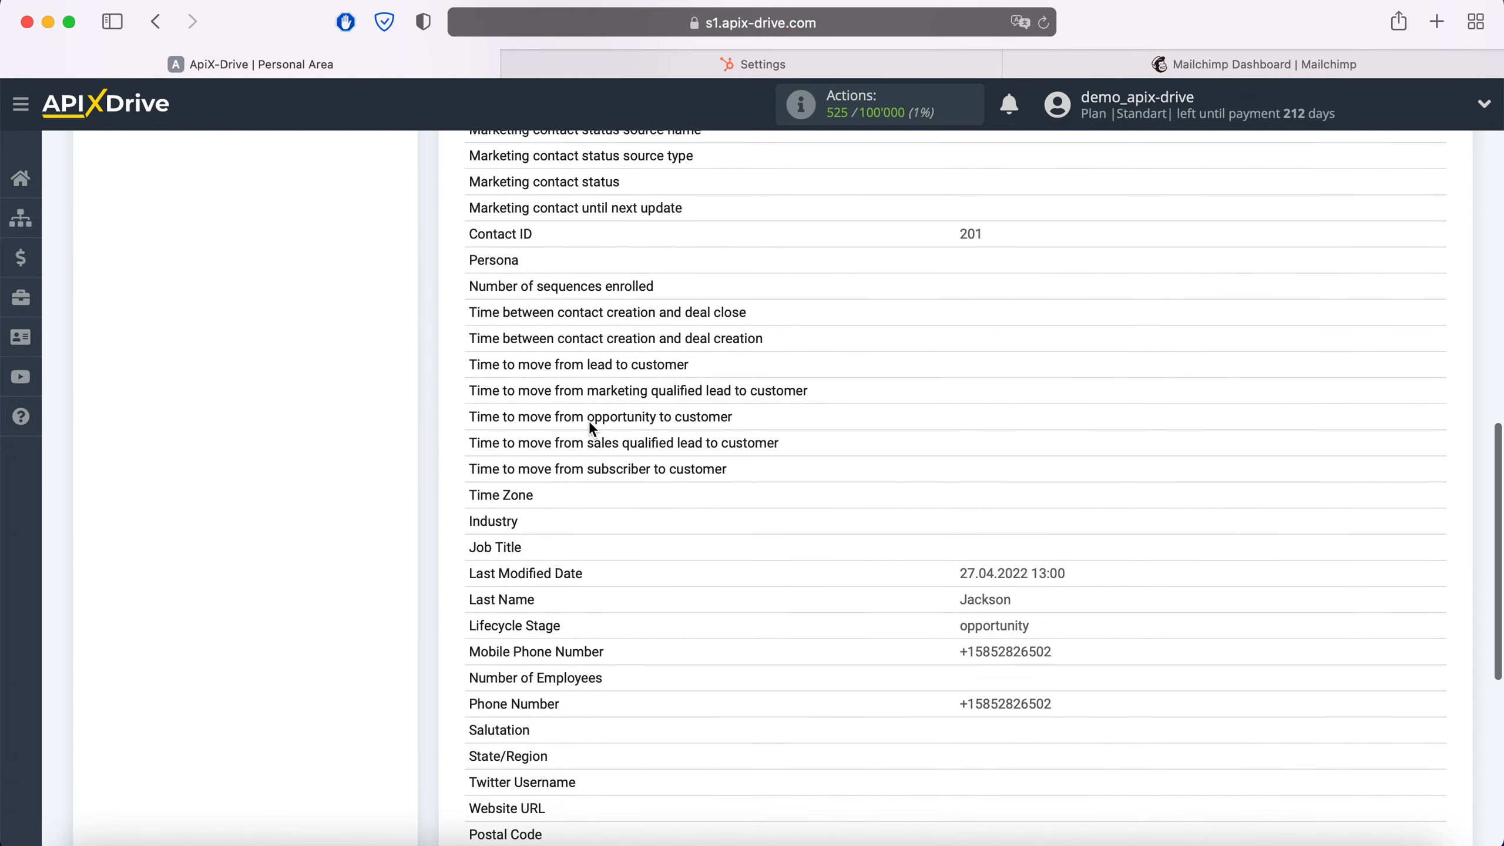
pyautogui.scroll(-1, 590, 423)
pyautogui.click(1423, 708)
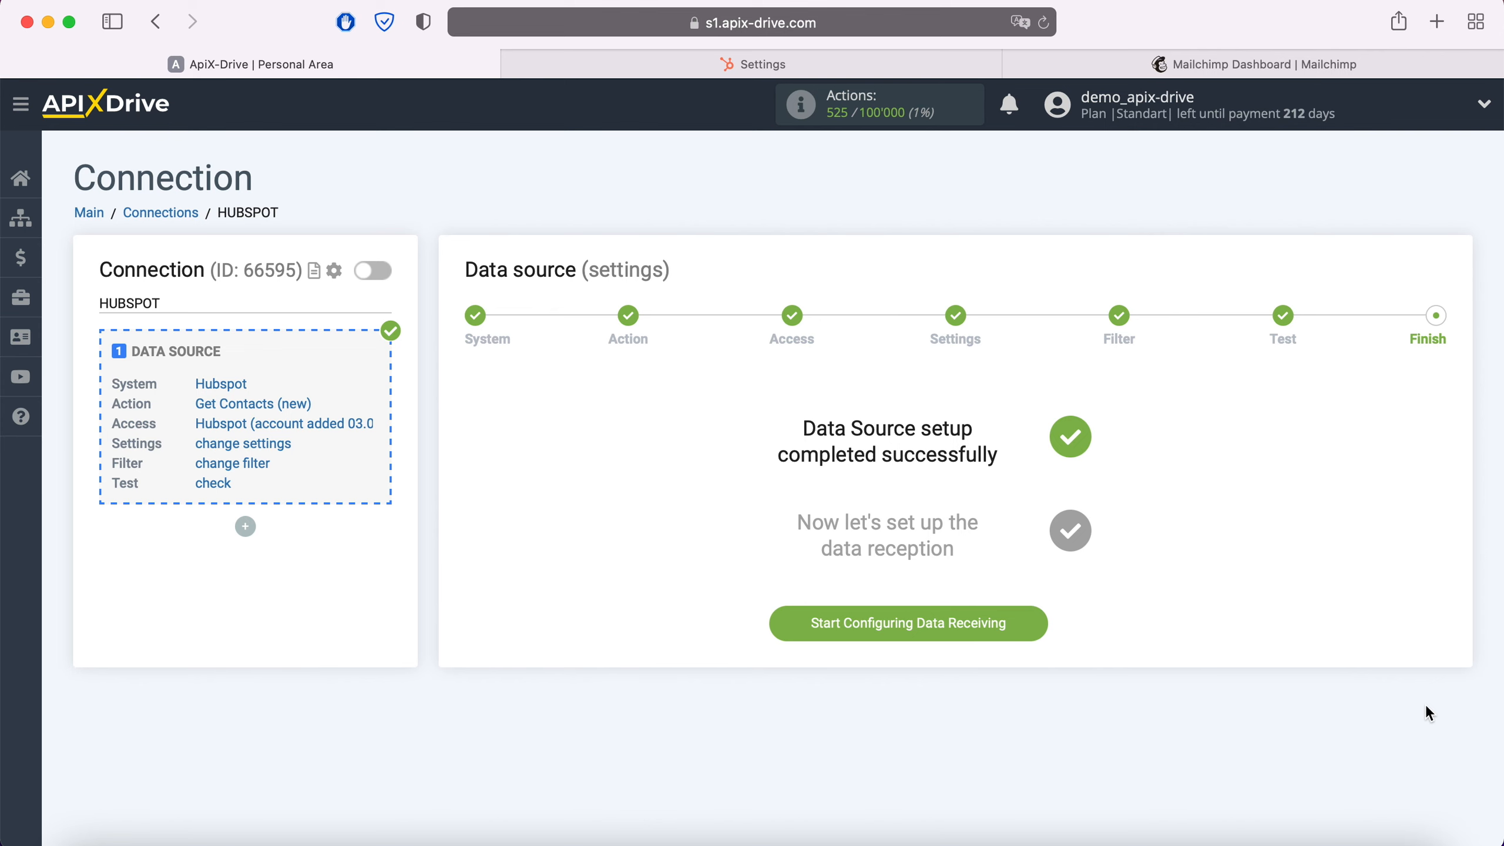
# Start configuring data receiving and choose Mailchimp as the destination system
pyautogui.click(1042, 619)
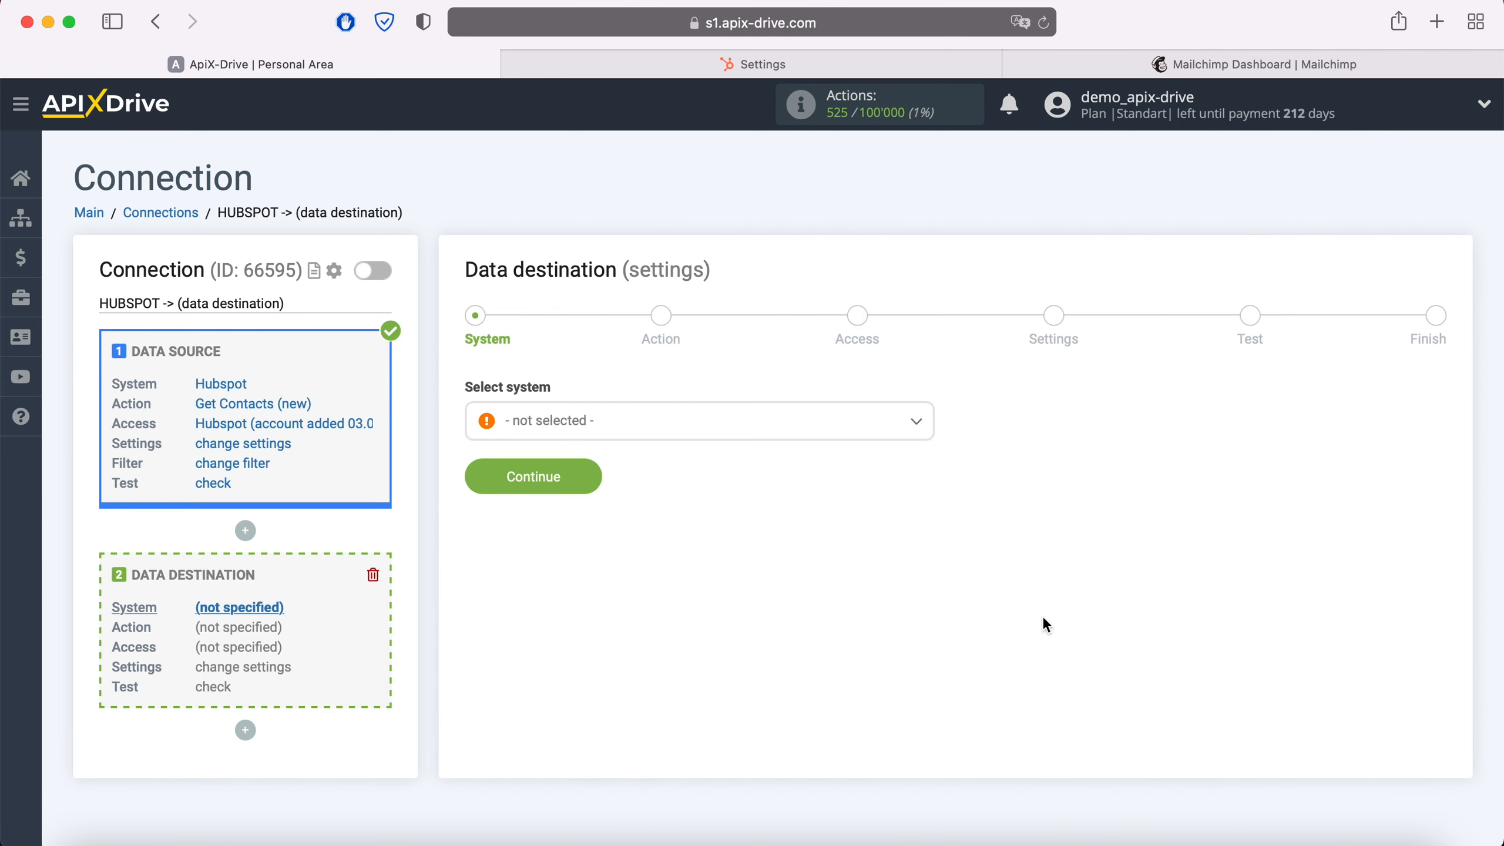
pyautogui.click(716, 433)
pyautogui.scroll(-5, 722, 598)
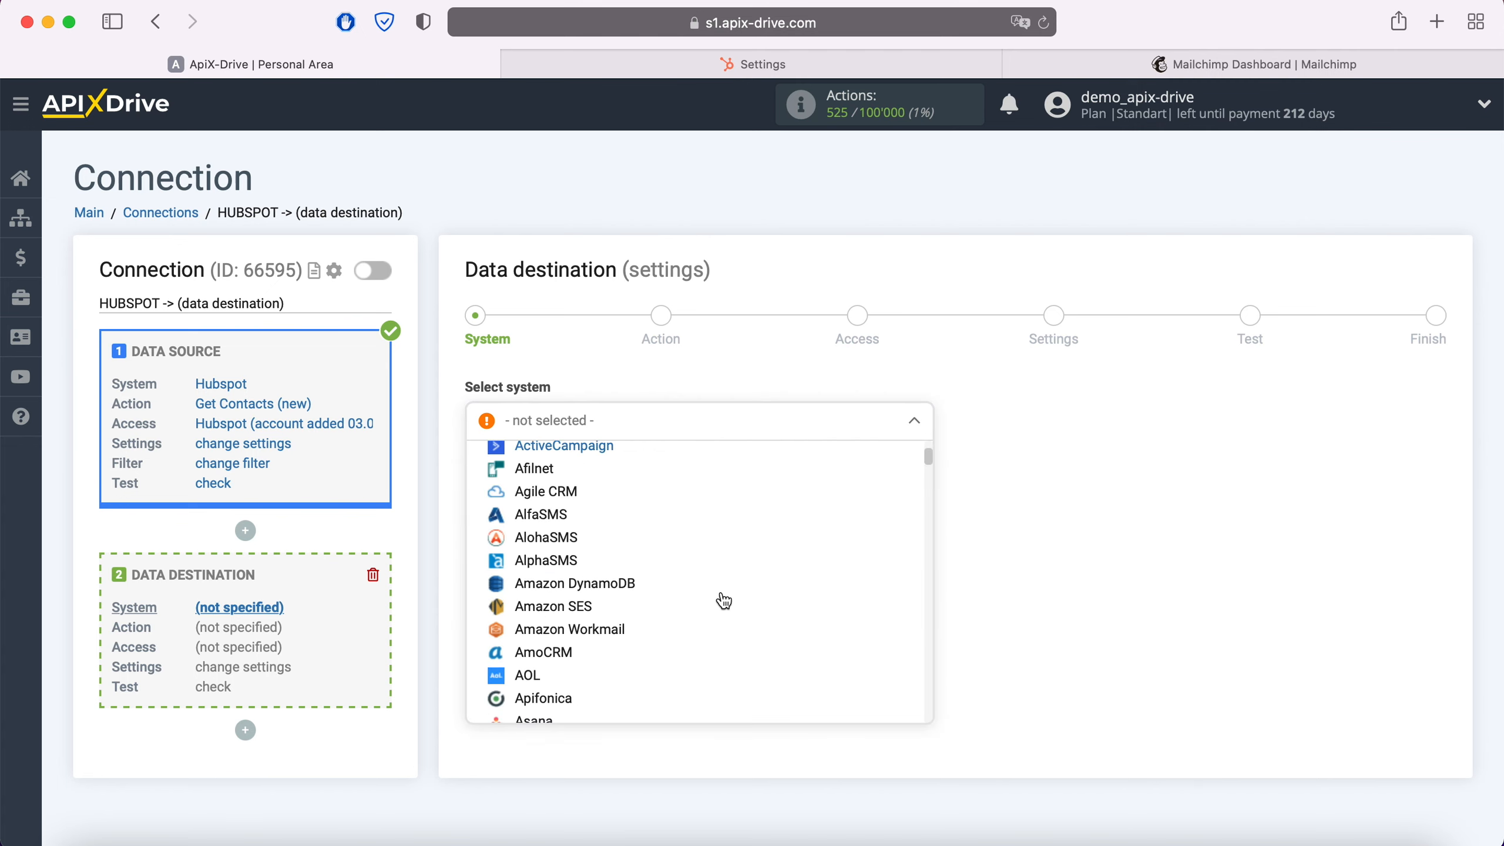
pyautogui.scroll(-10, 724, 600)
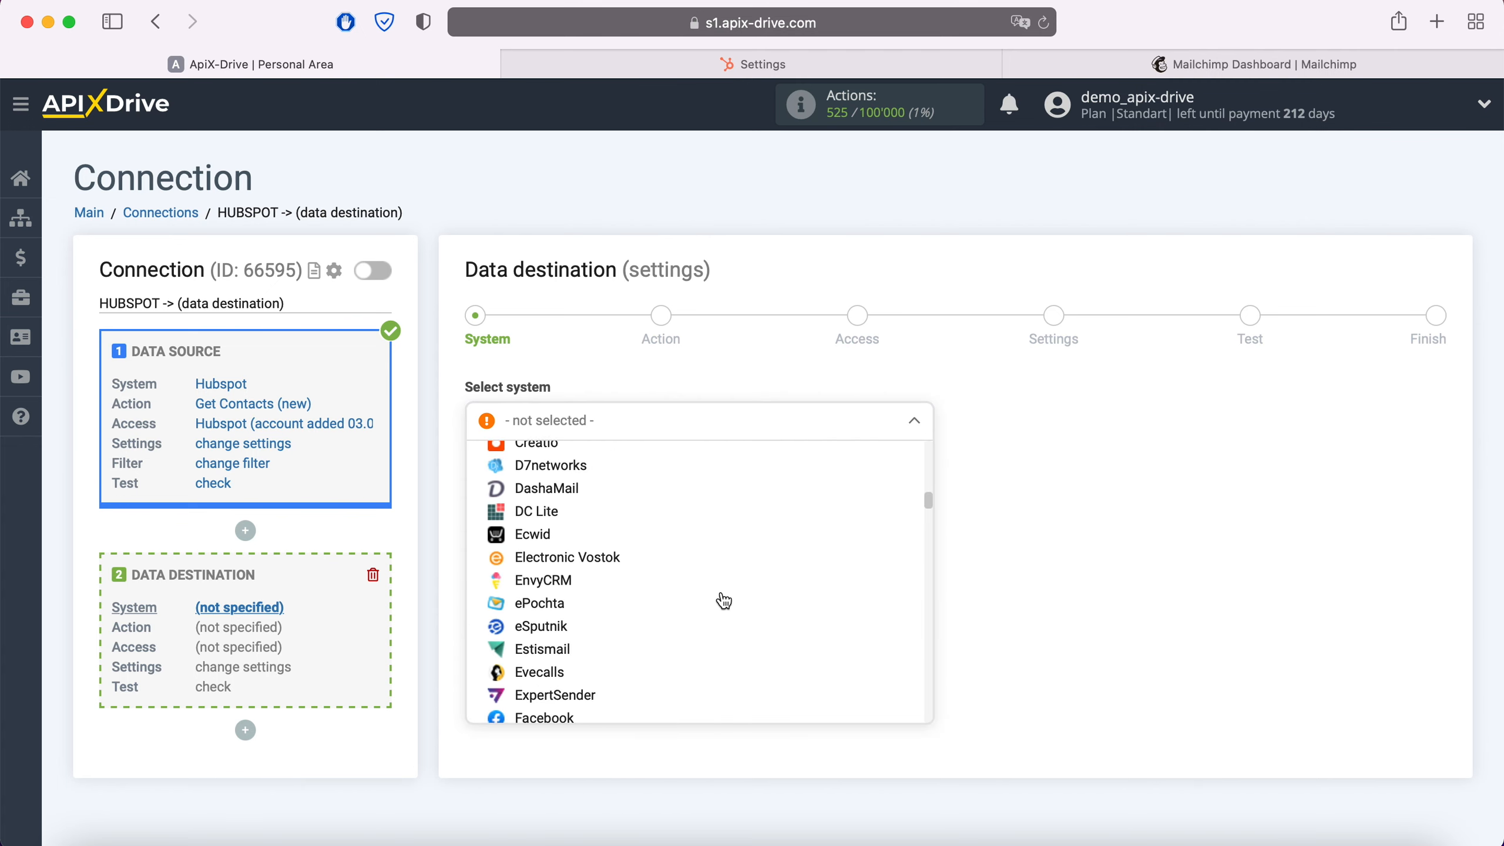
pyautogui.scroll(-10, 724, 600)
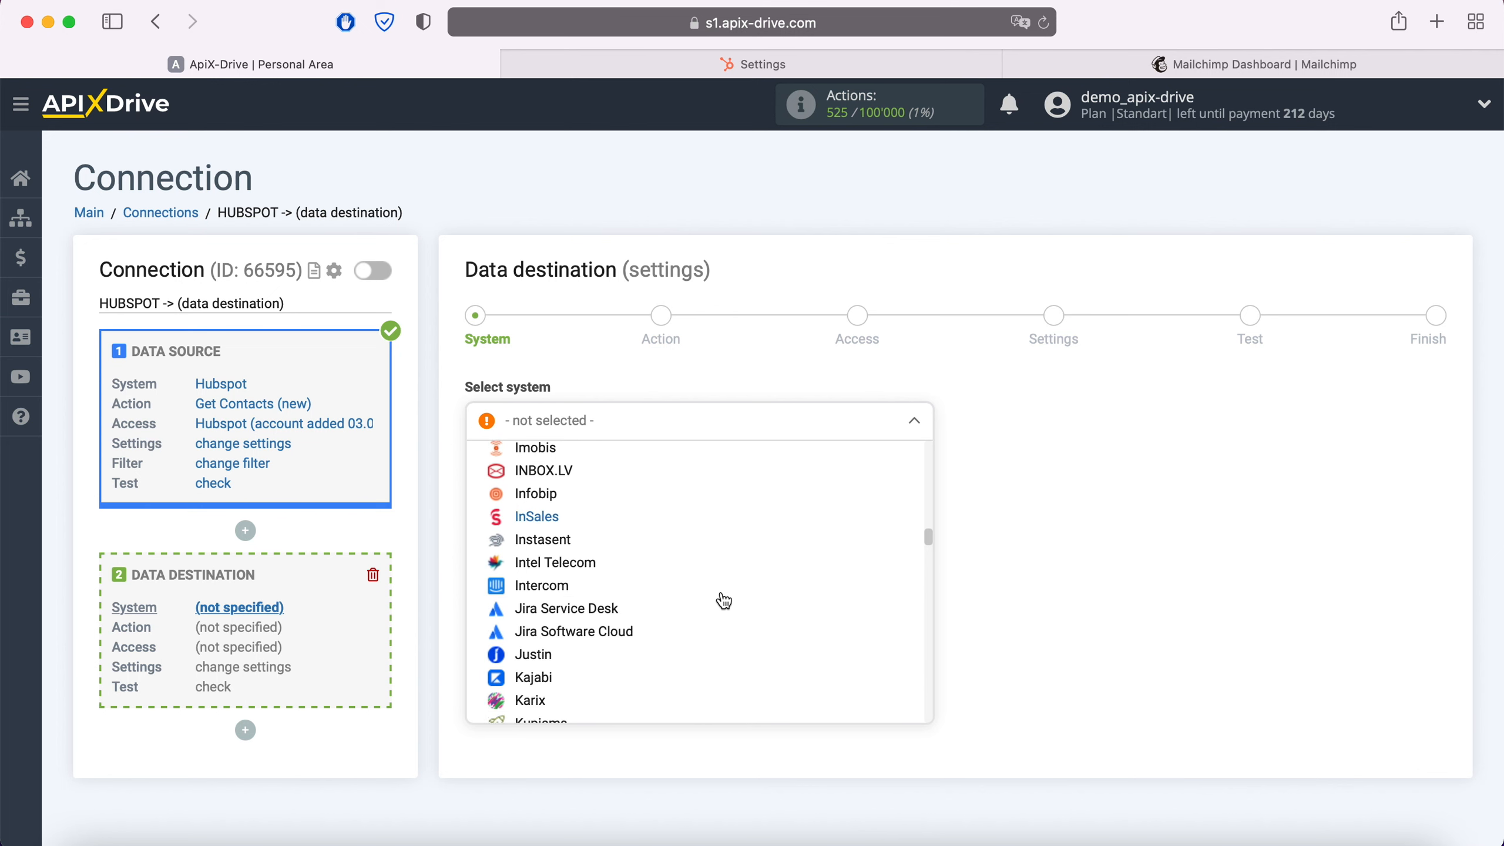
pyautogui.scroll(-3, 722, 601)
pyautogui.click(584, 625)
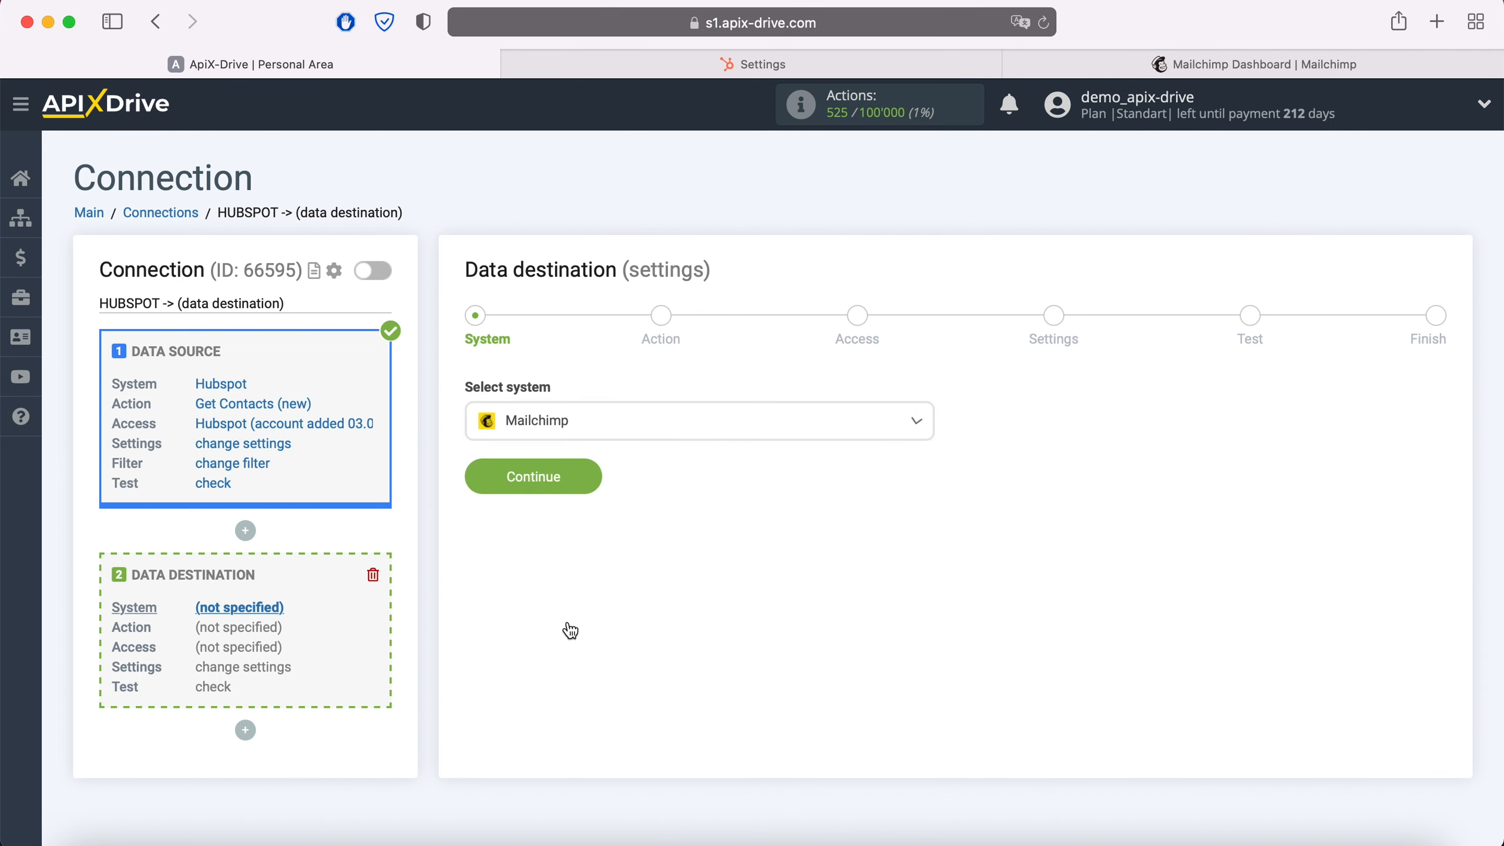
pyautogui.click(582, 468)
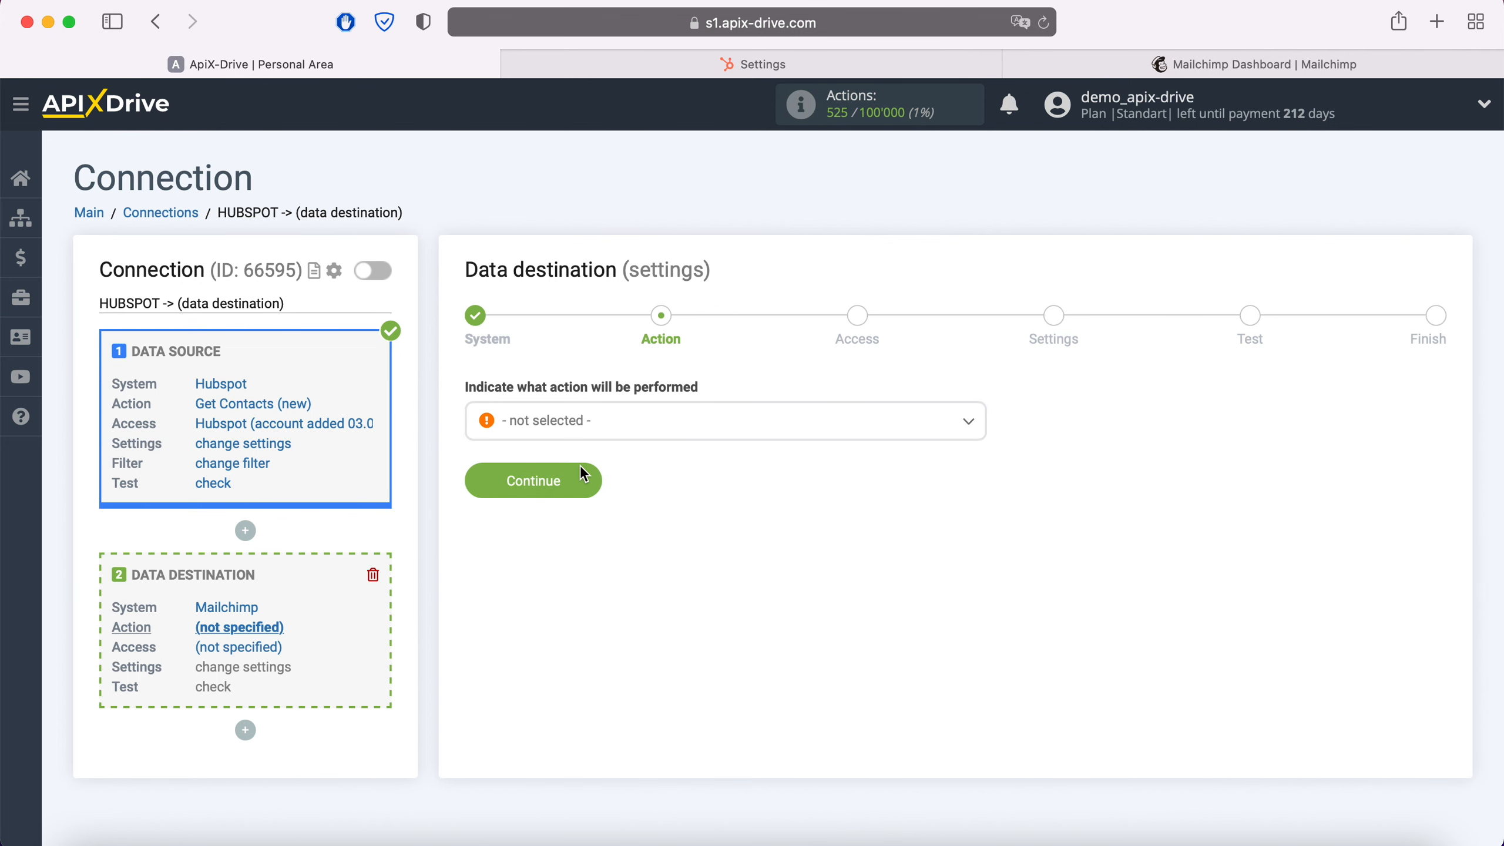
# Set the destination action to Add Contacts and continue
pyautogui.click(629, 431)
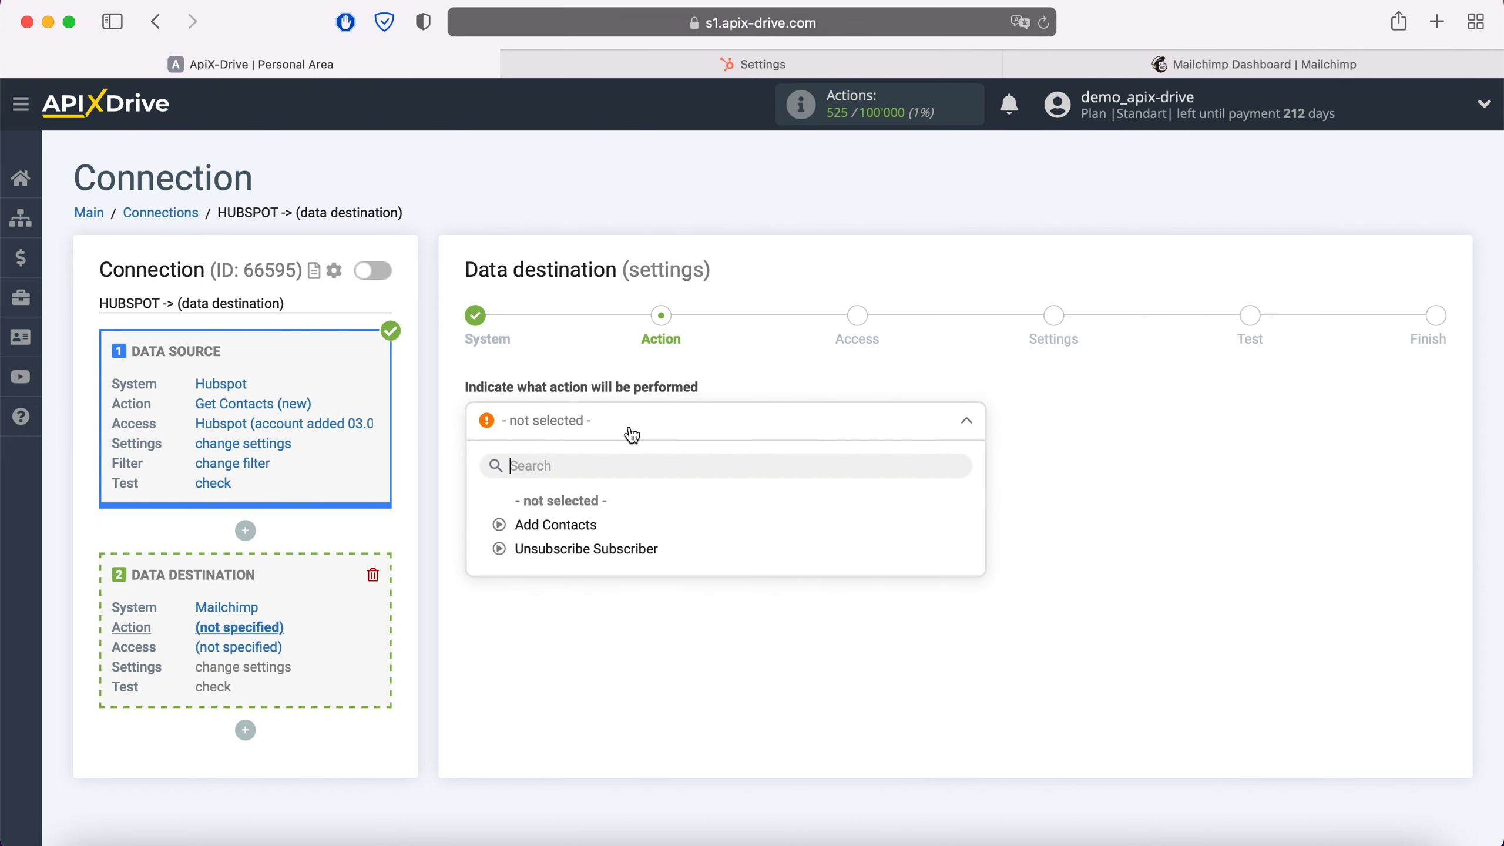
pyautogui.click(586, 526)
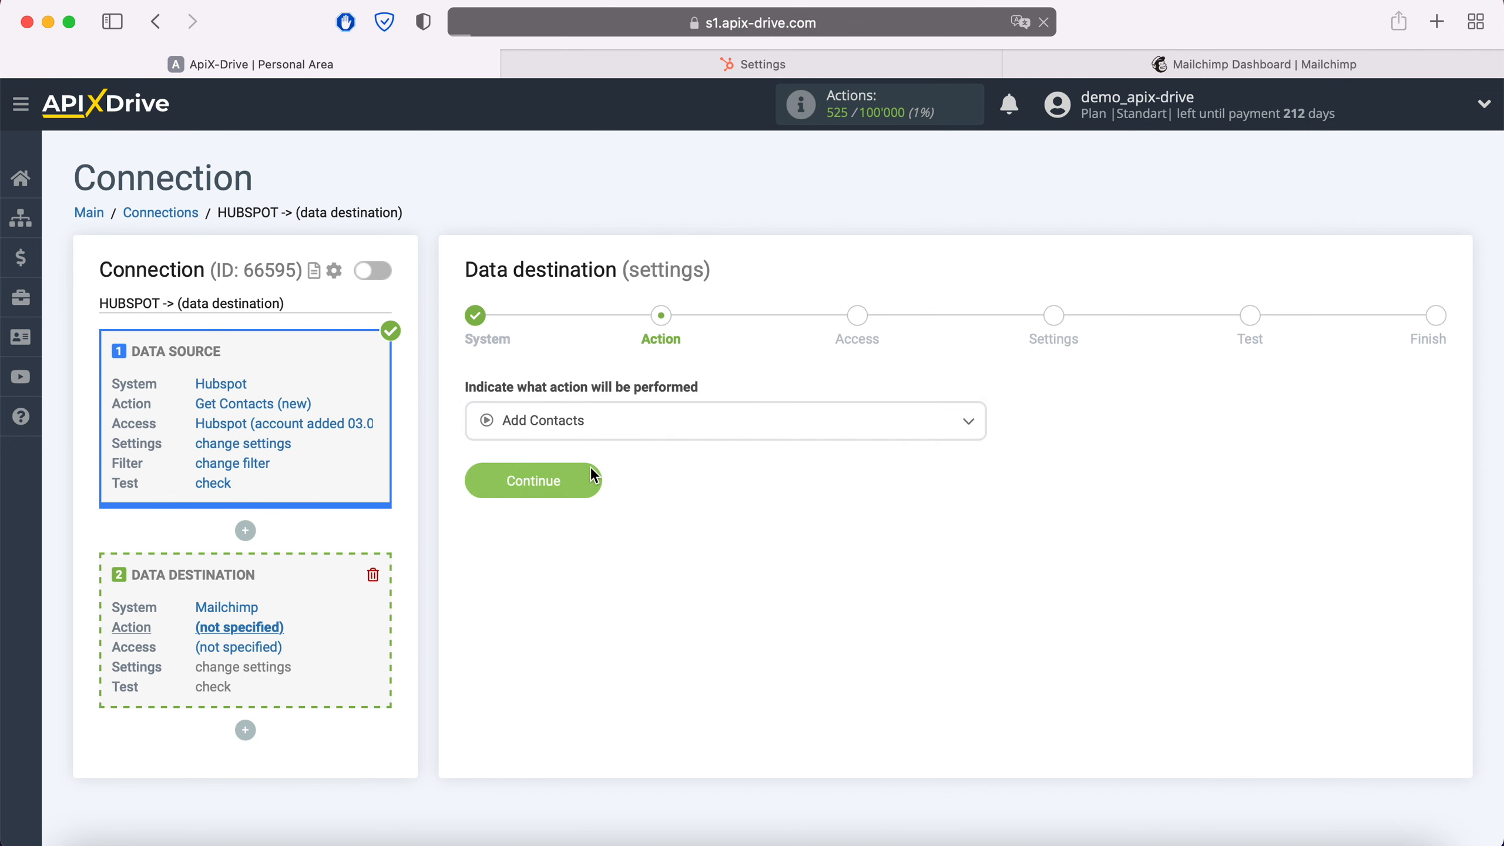
pyautogui.click(592, 474)
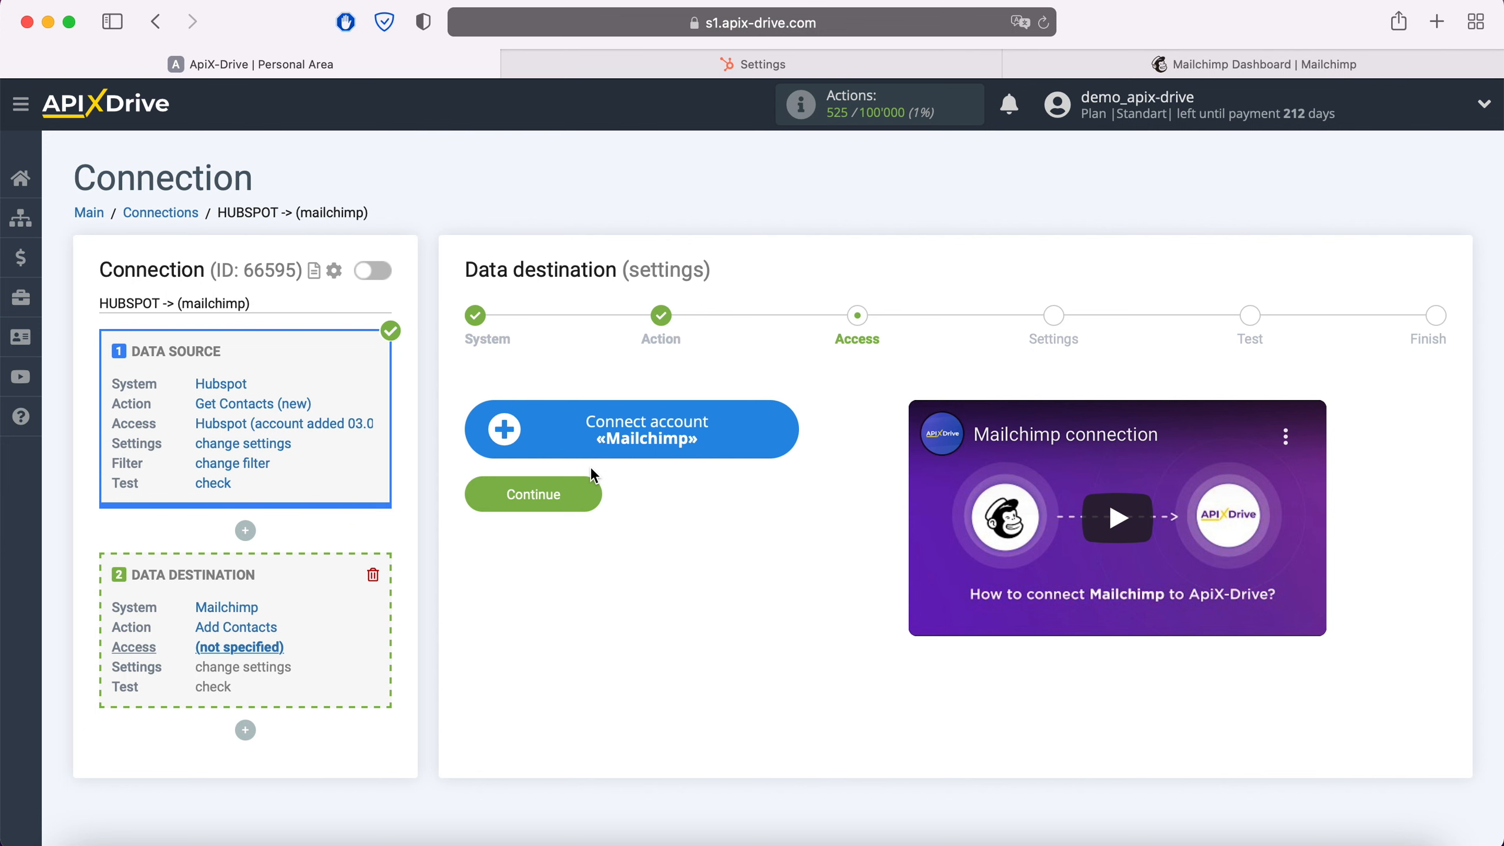
# Start connecting a Mailchimp account, then open the Mailchimp profile page
pyautogui.click(775, 441)
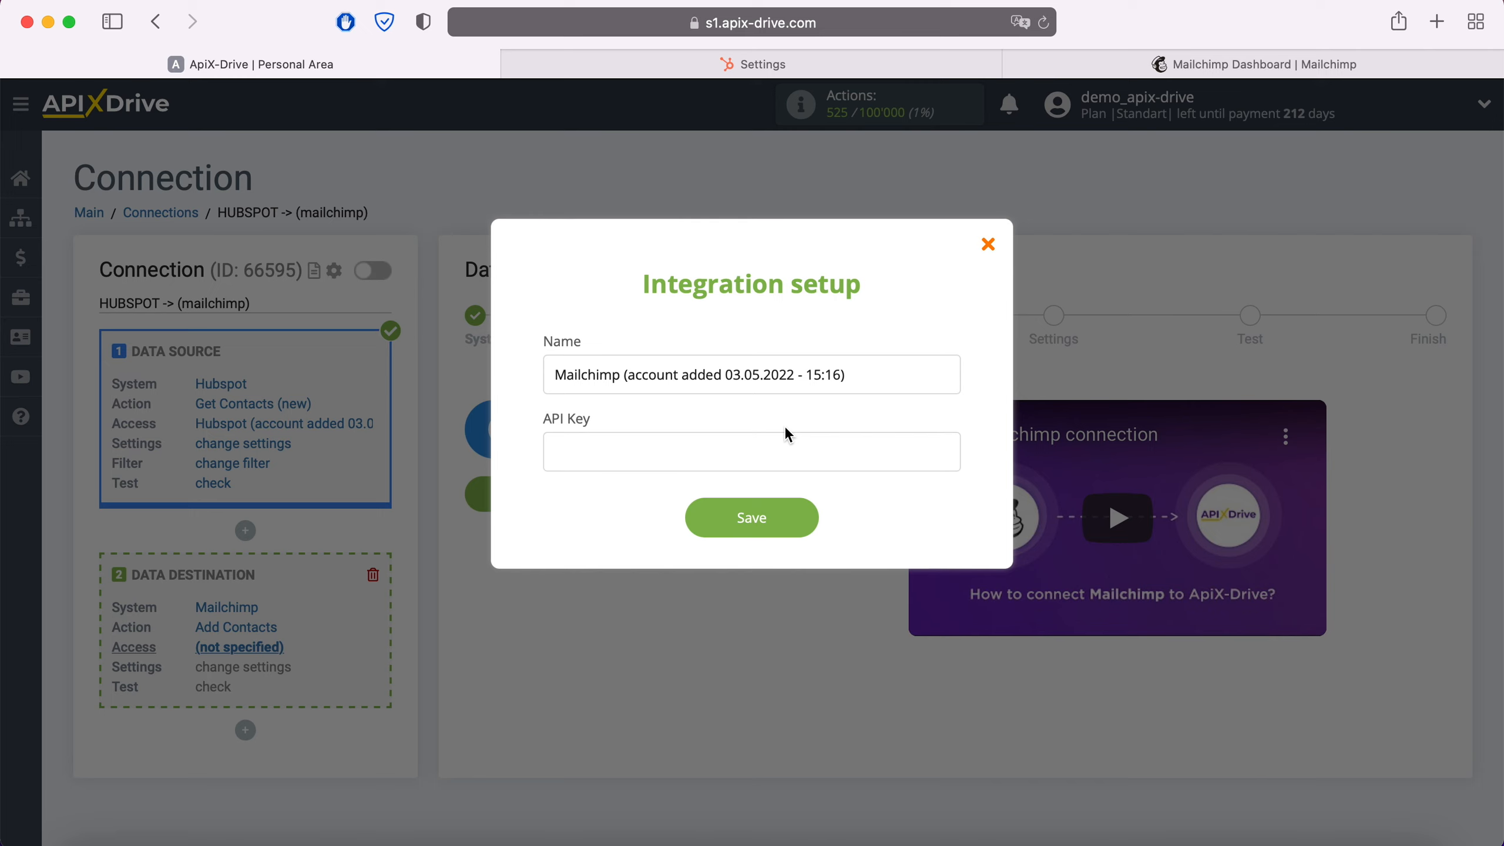
pyautogui.click(1169, 68)
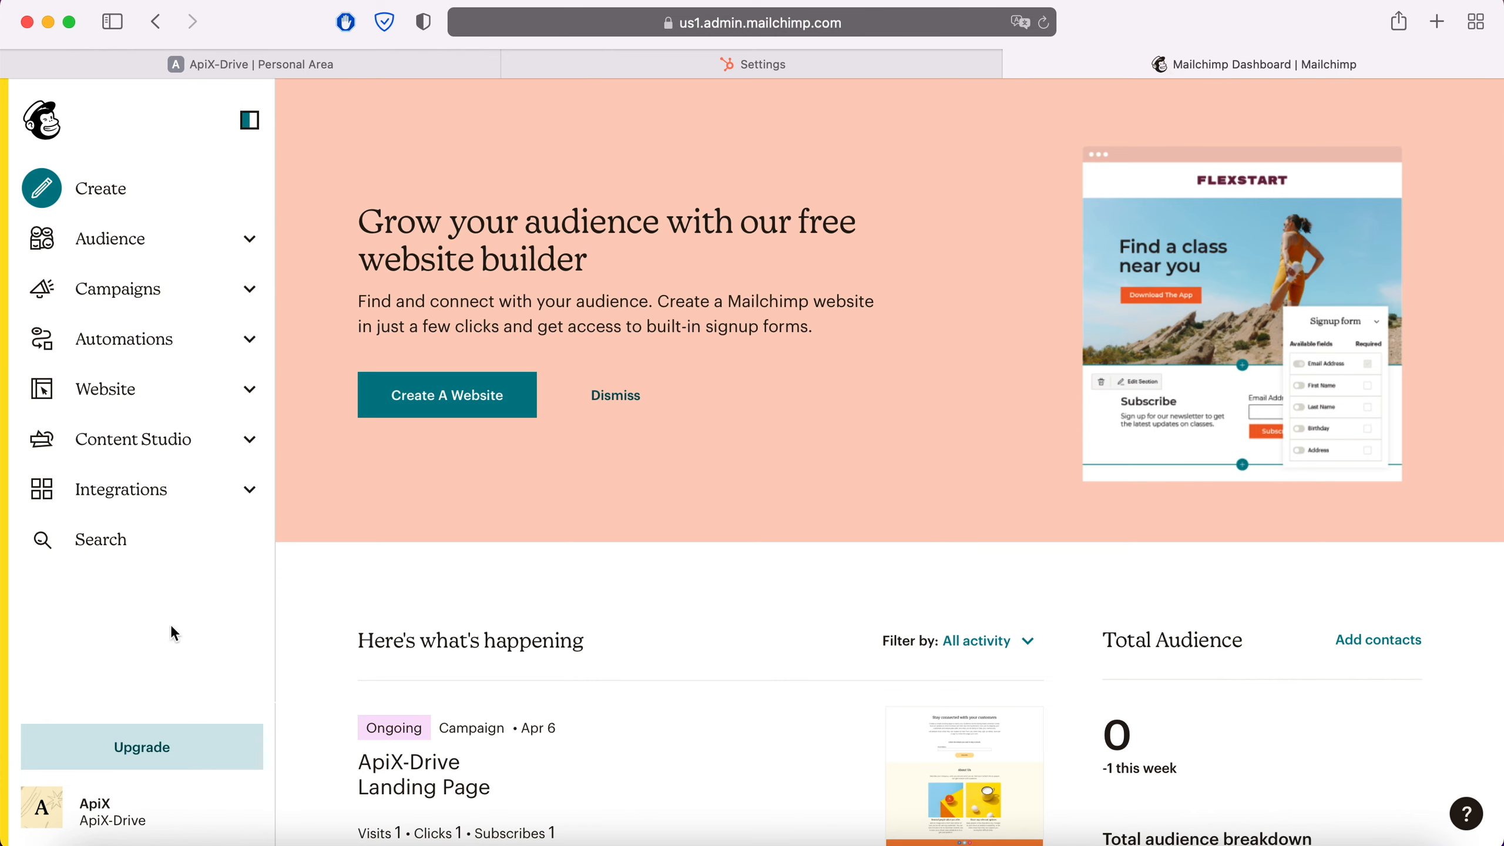
pyautogui.click(48, 815)
pyautogui.click(132, 576)
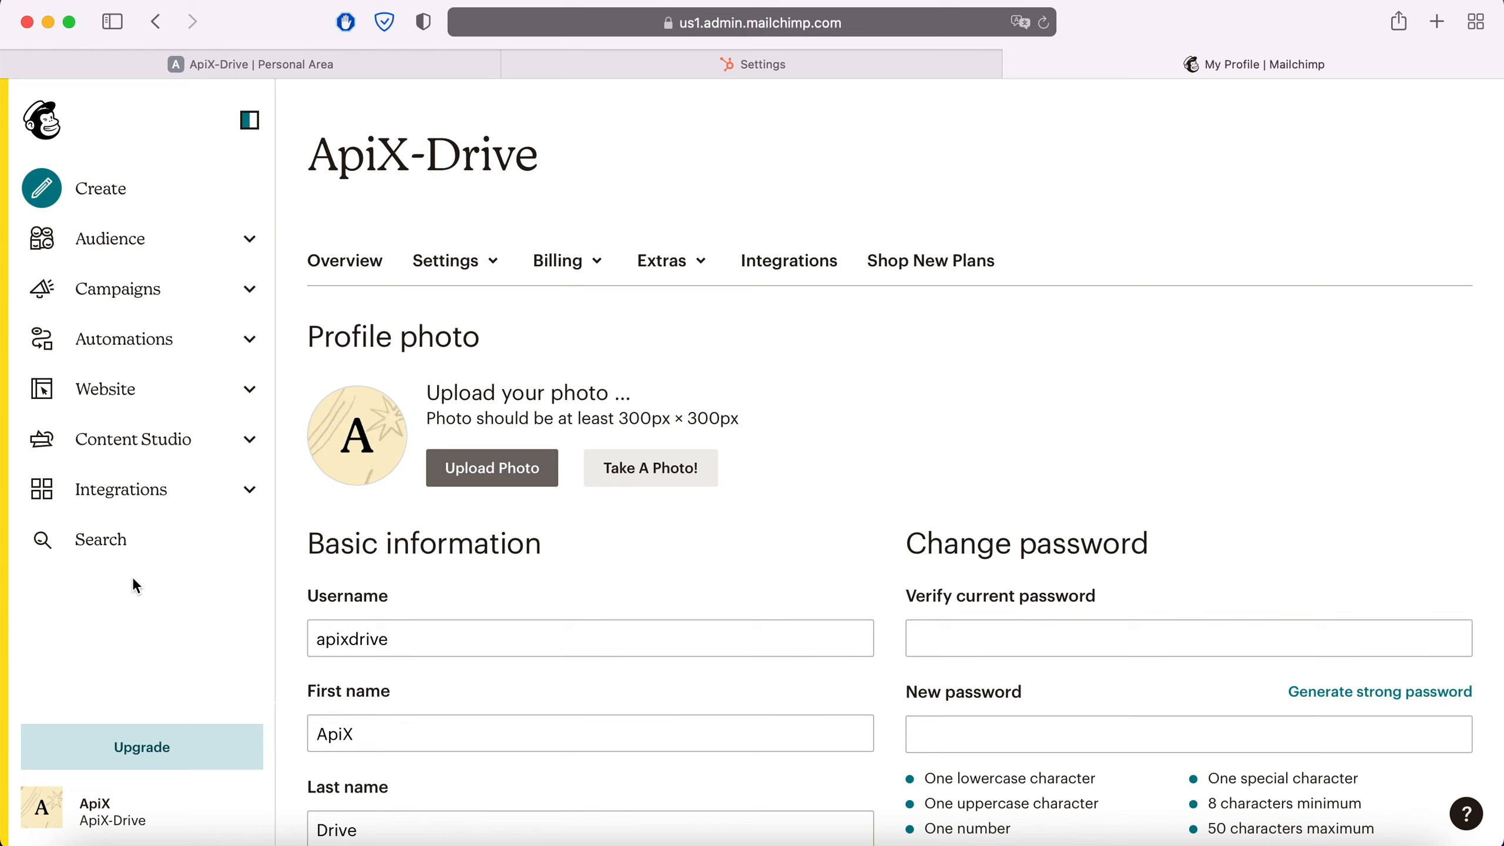
# Open the Mailchimp API keys page and copy the existing API key
pyautogui.click(695, 261)
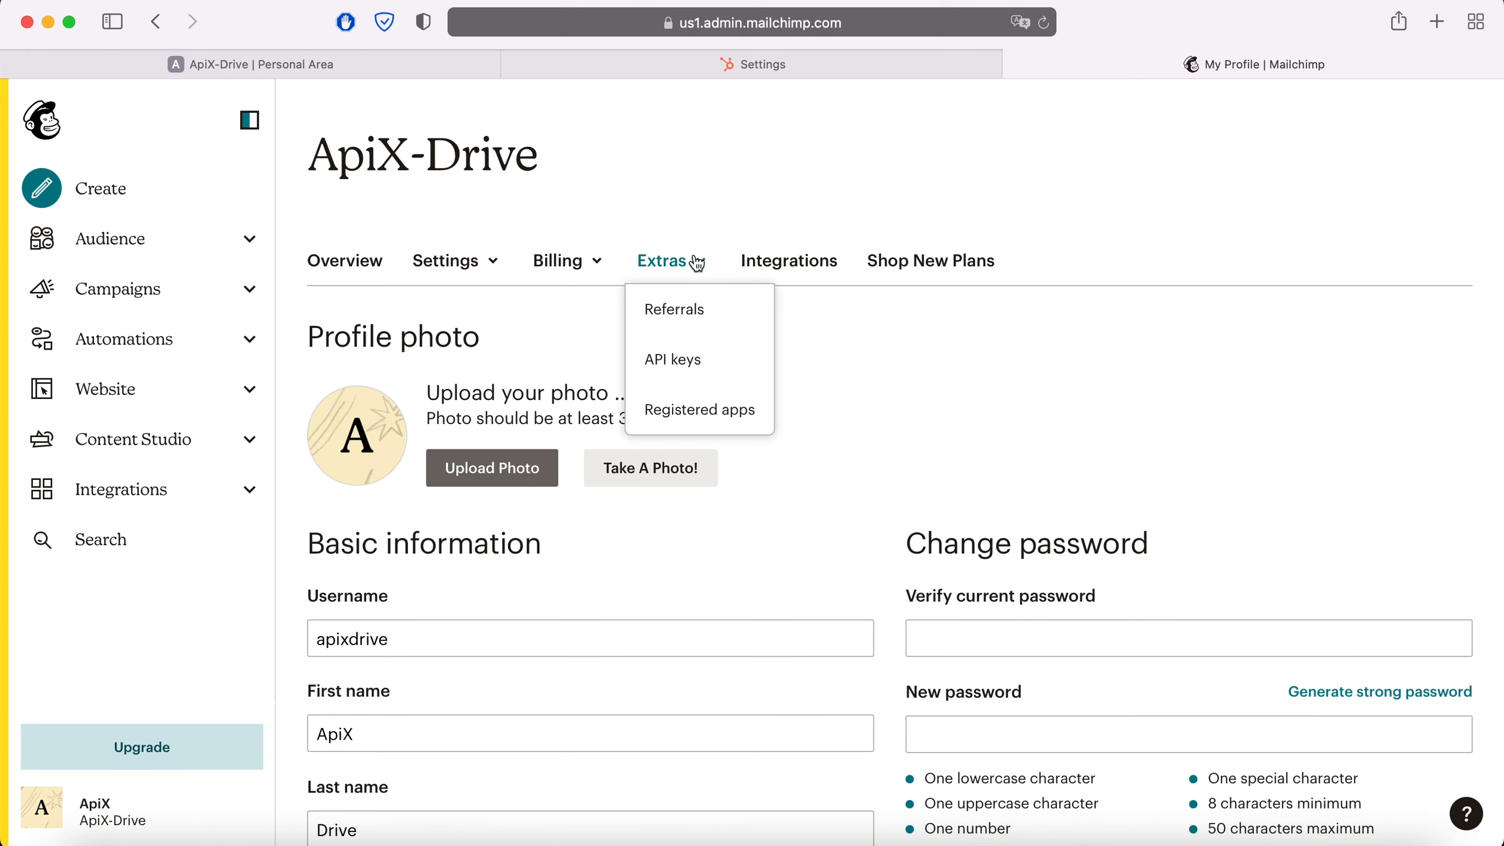
pyautogui.click(684, 356)
pyautogui.scroll(-6, 686, 356)
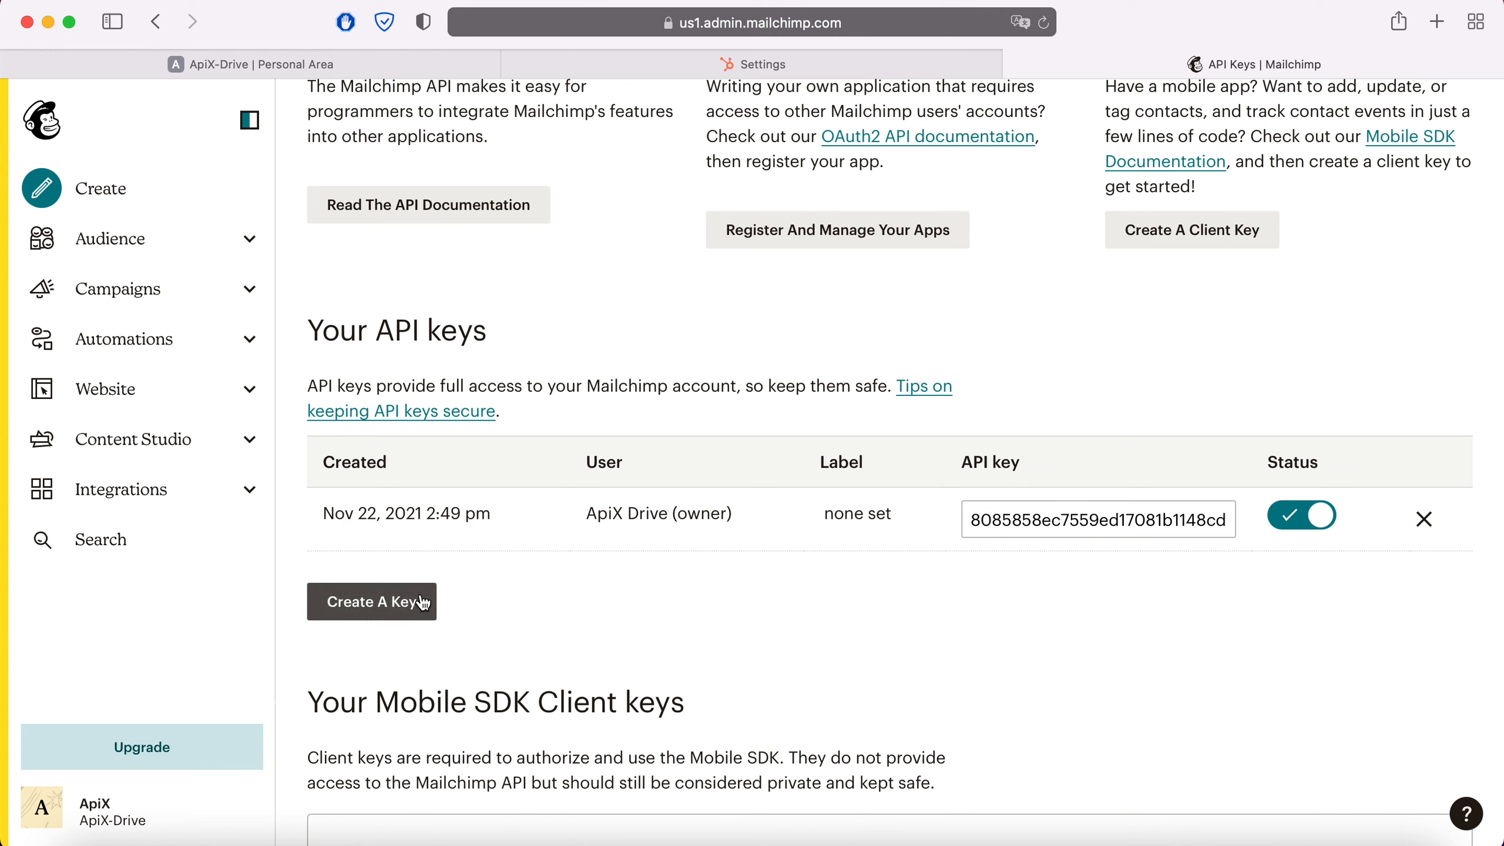
pyautogui.moveTo(968, 519); pyautogui.dragTo(1256, 510)
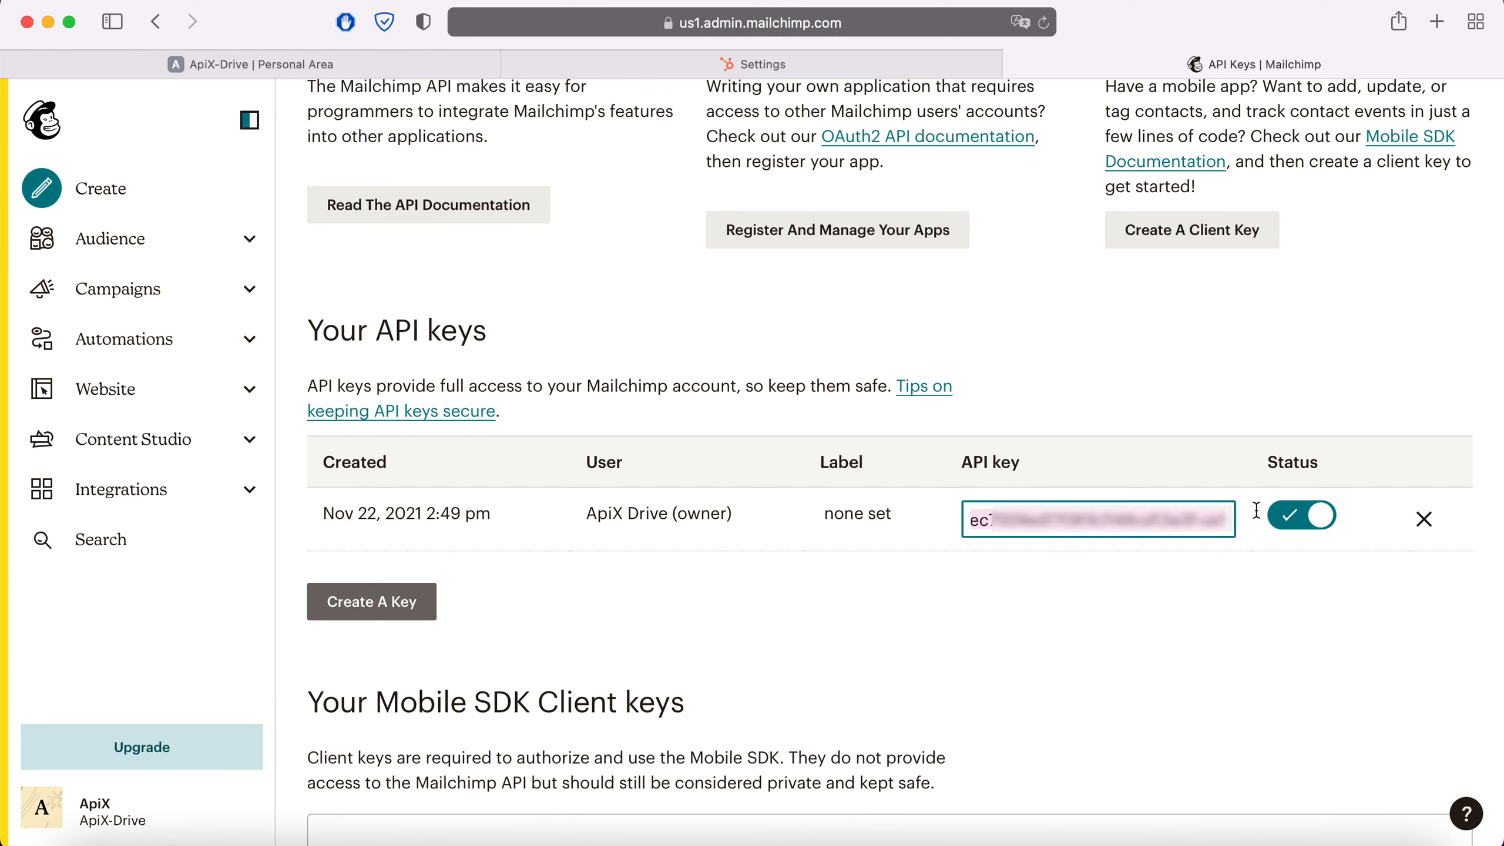
pyautogui.rightClick(1139, 510)
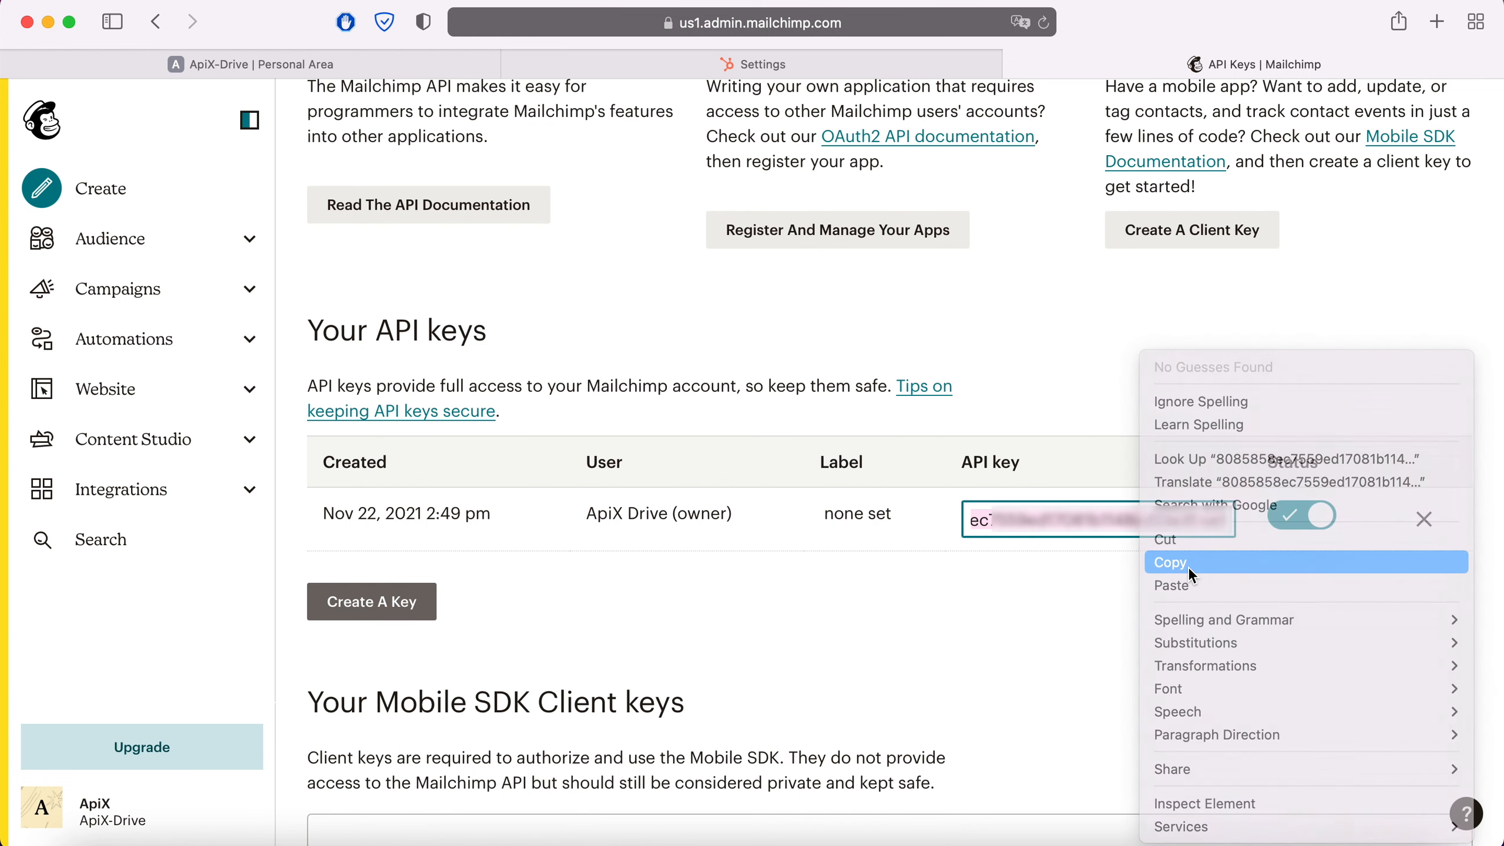
pyautogui.click(1190, 573)
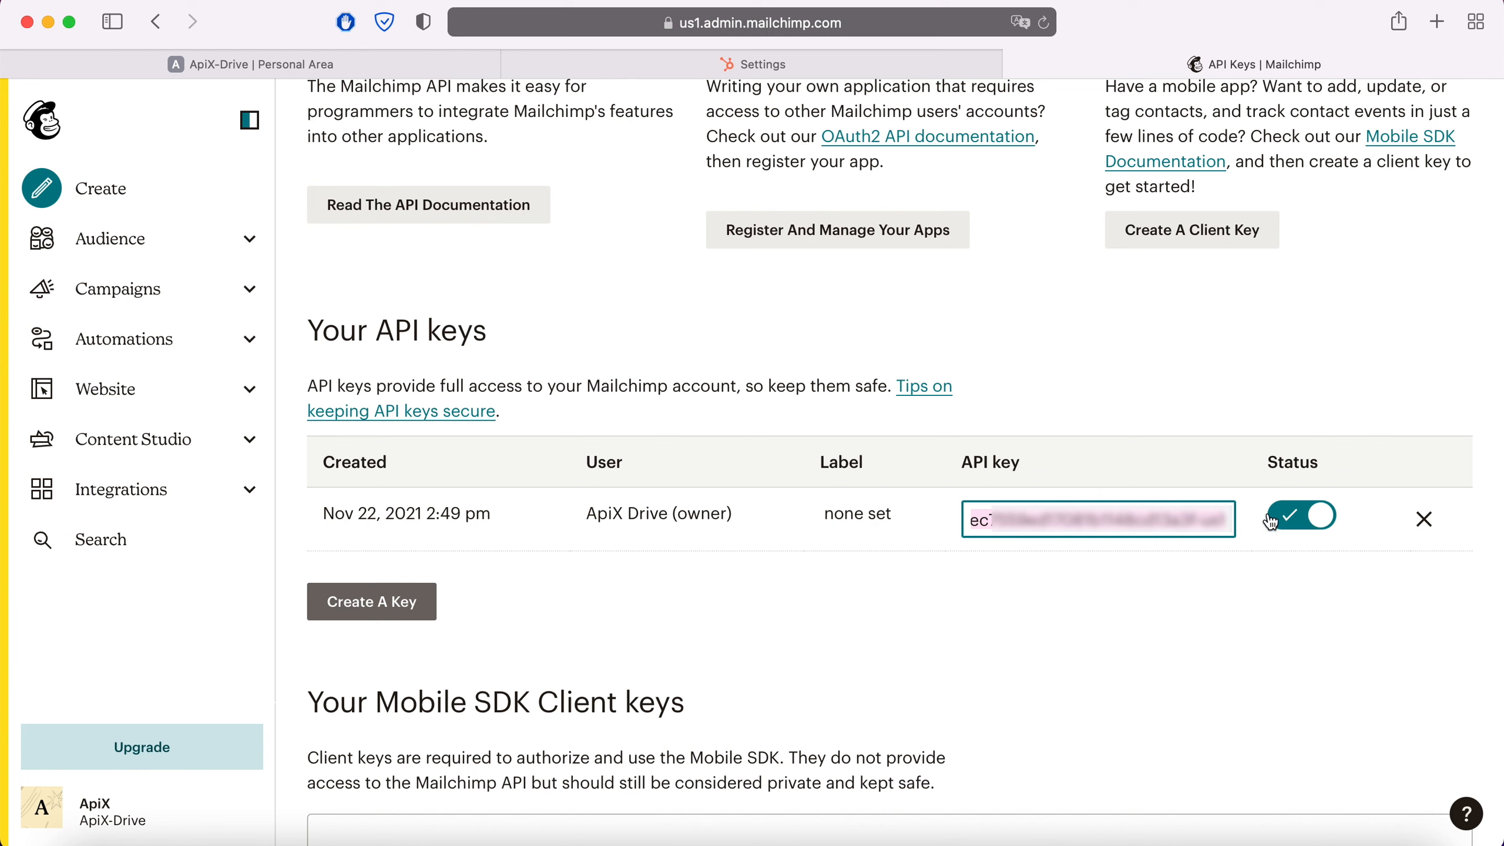
# Back in ApiX-Drive, paste the Mailchimp API key into the integration setup and save it
pyautogui.click(379, 64)
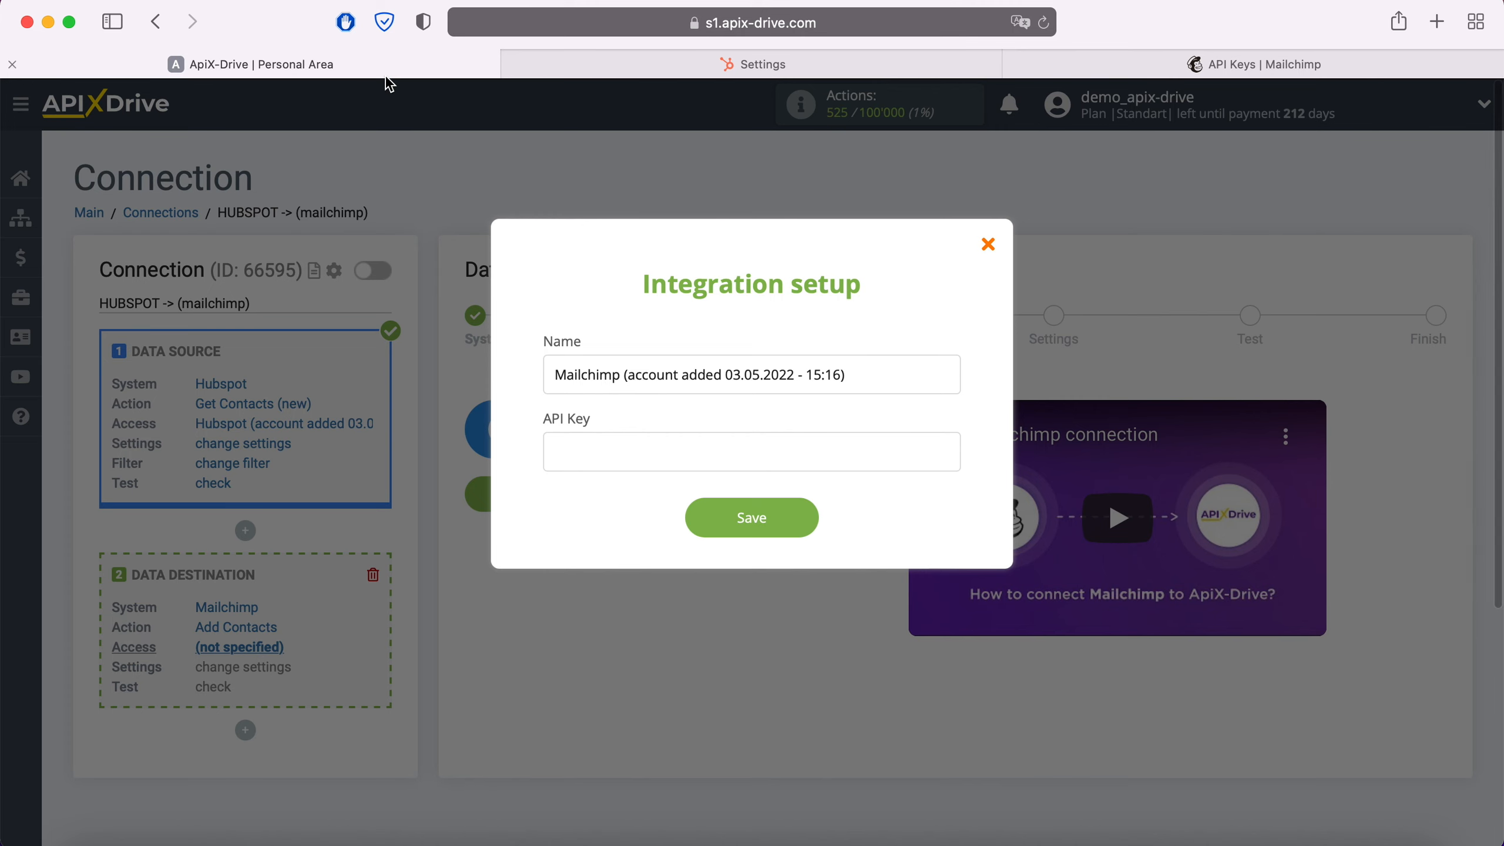
pyautogui.rightClick(616, 450)
pyautogui.click(666, 531)
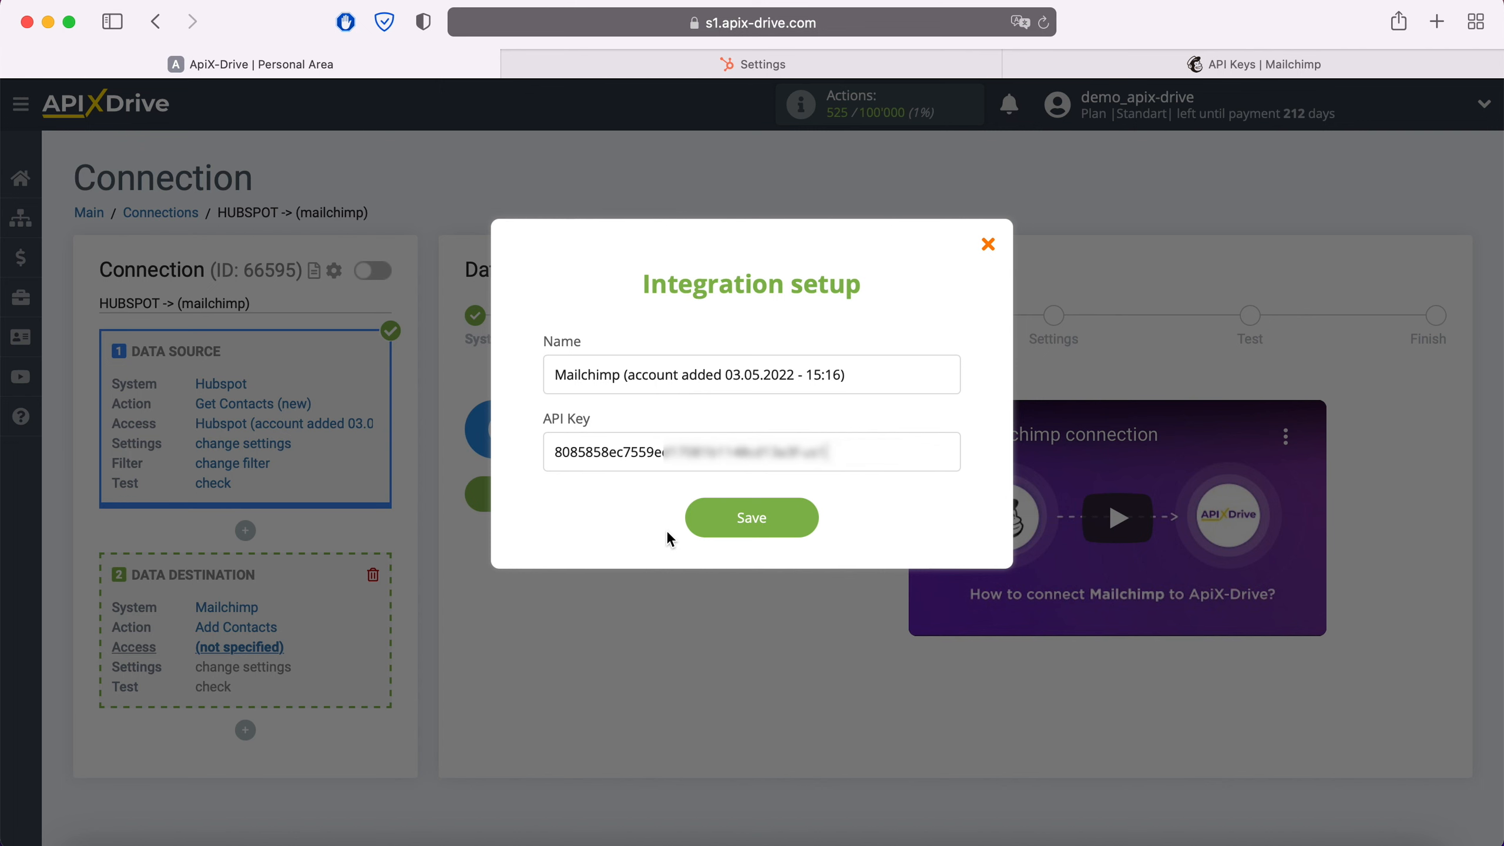
pyautogui.click(809, 518)
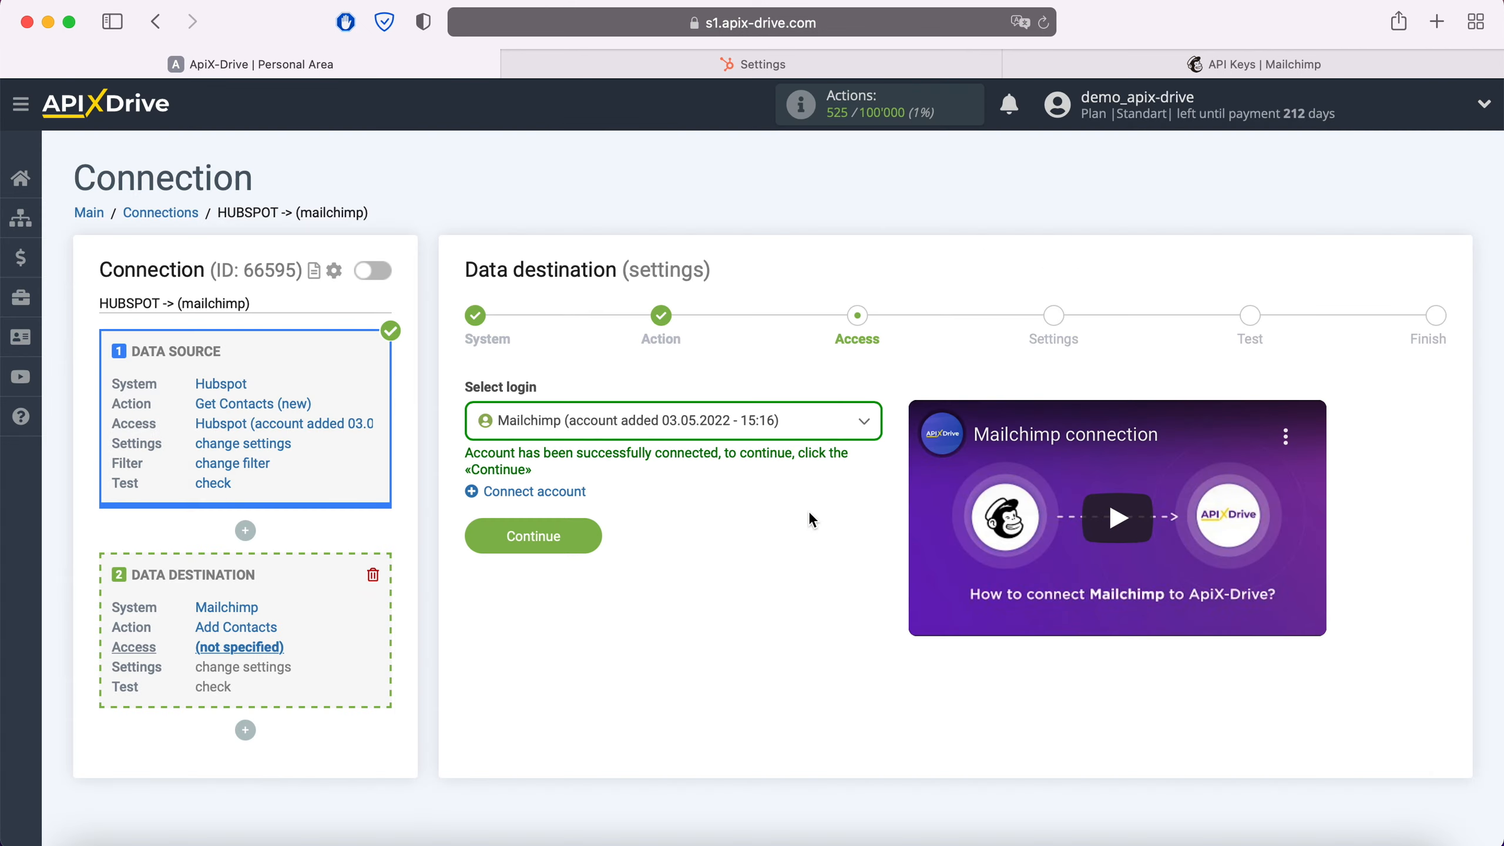
# Select the newly connected Mailchimp login and continue to the settings stage
pyautogui.click(795, 438)
pyautogui.click(753, 555)
pyautogui.click(597, 536)
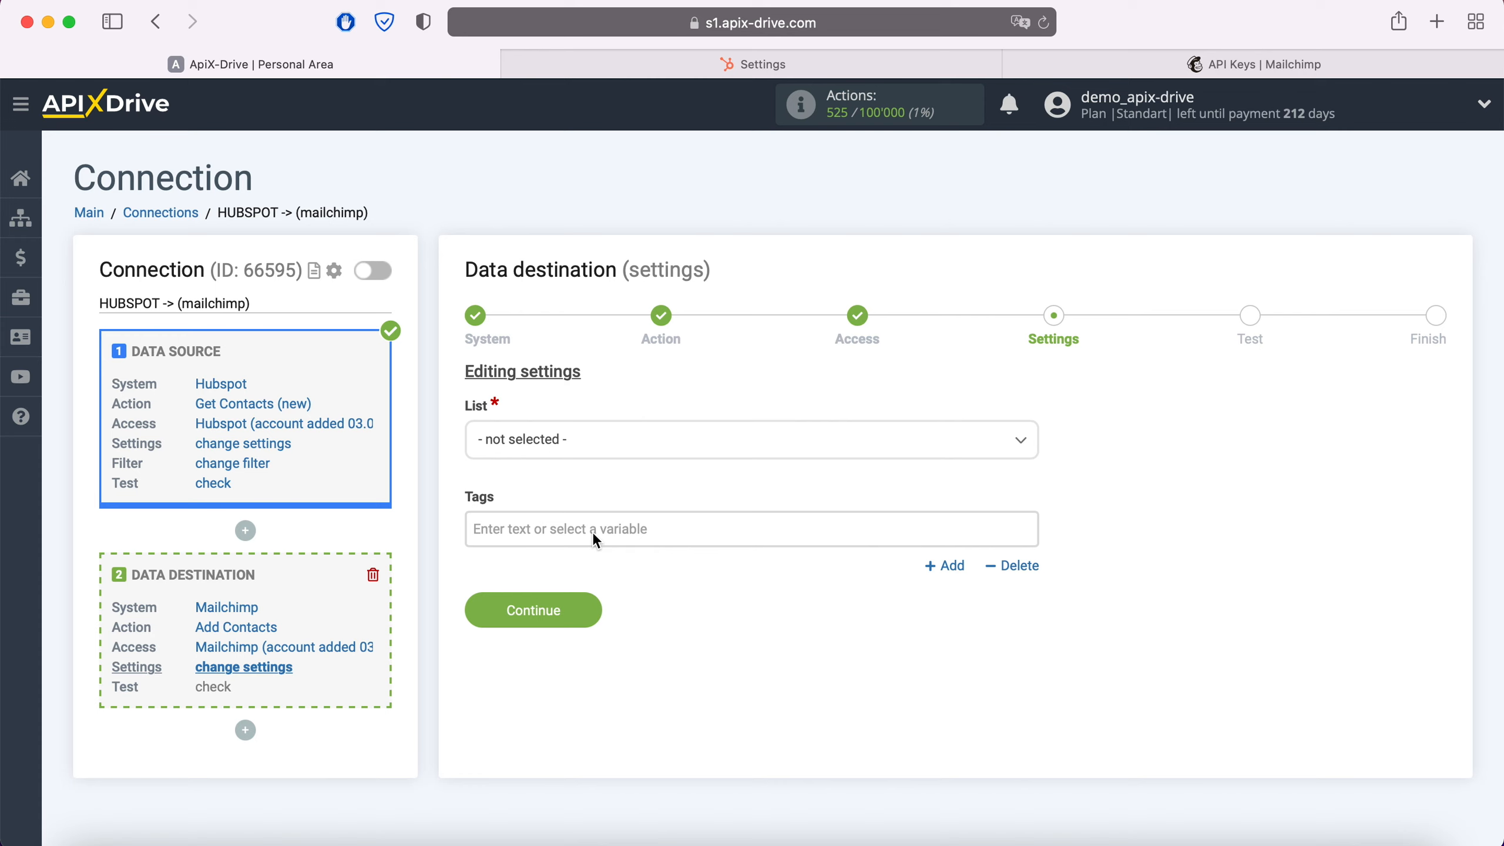
# Set the list to ApiX-Drive and map the E-mail field to the Hubspot Email variable
pyautogui.click(607, 438)
pyautogui.click(522, 545)
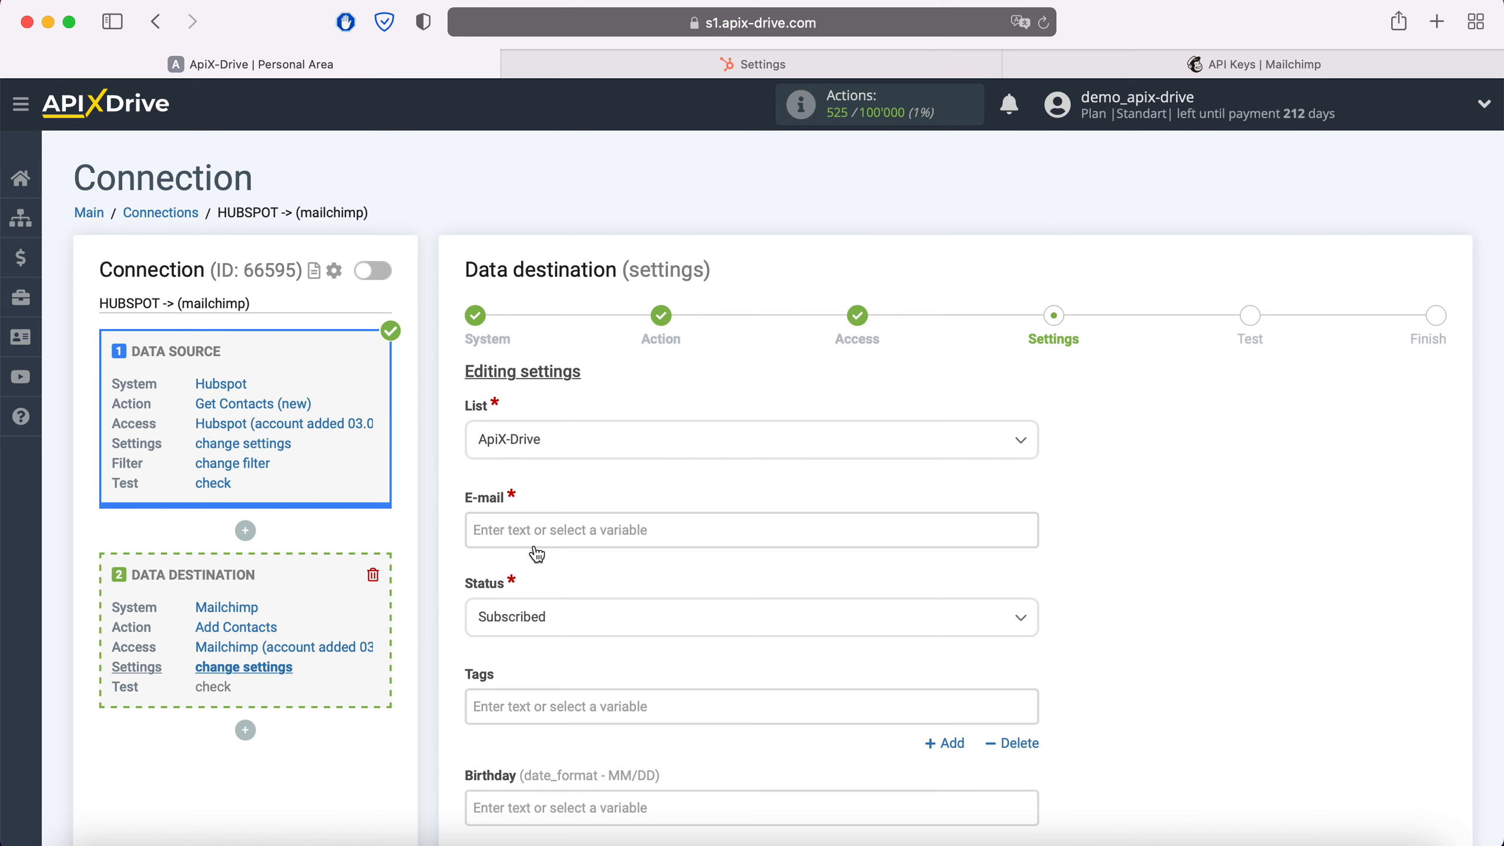
pyautogui.click(530, 536)
pyautogui.scroll(-10, 770, 518)
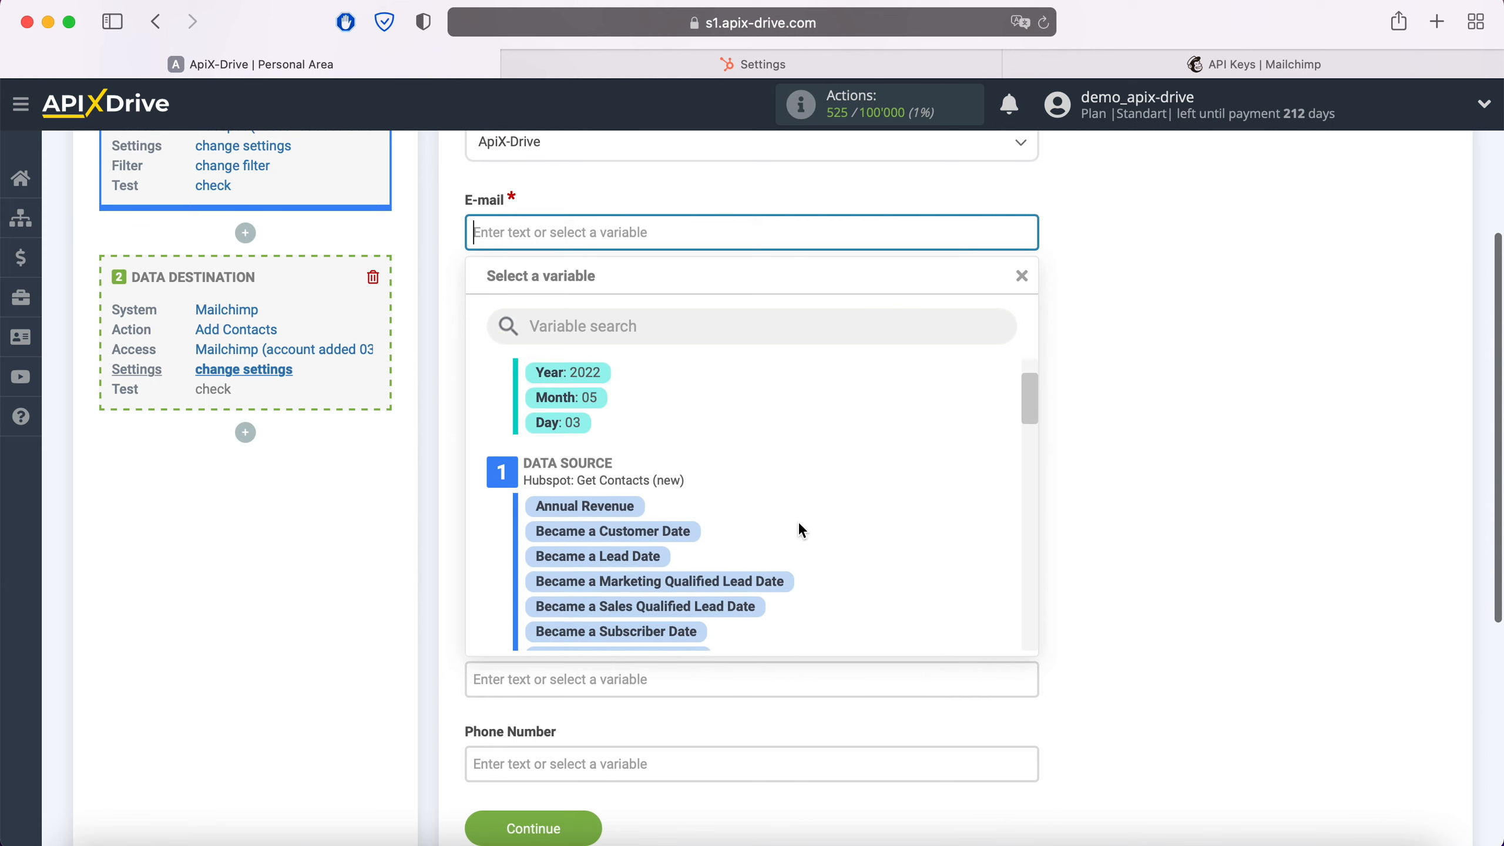
pyautogui.scroll(-5, 801, 529)
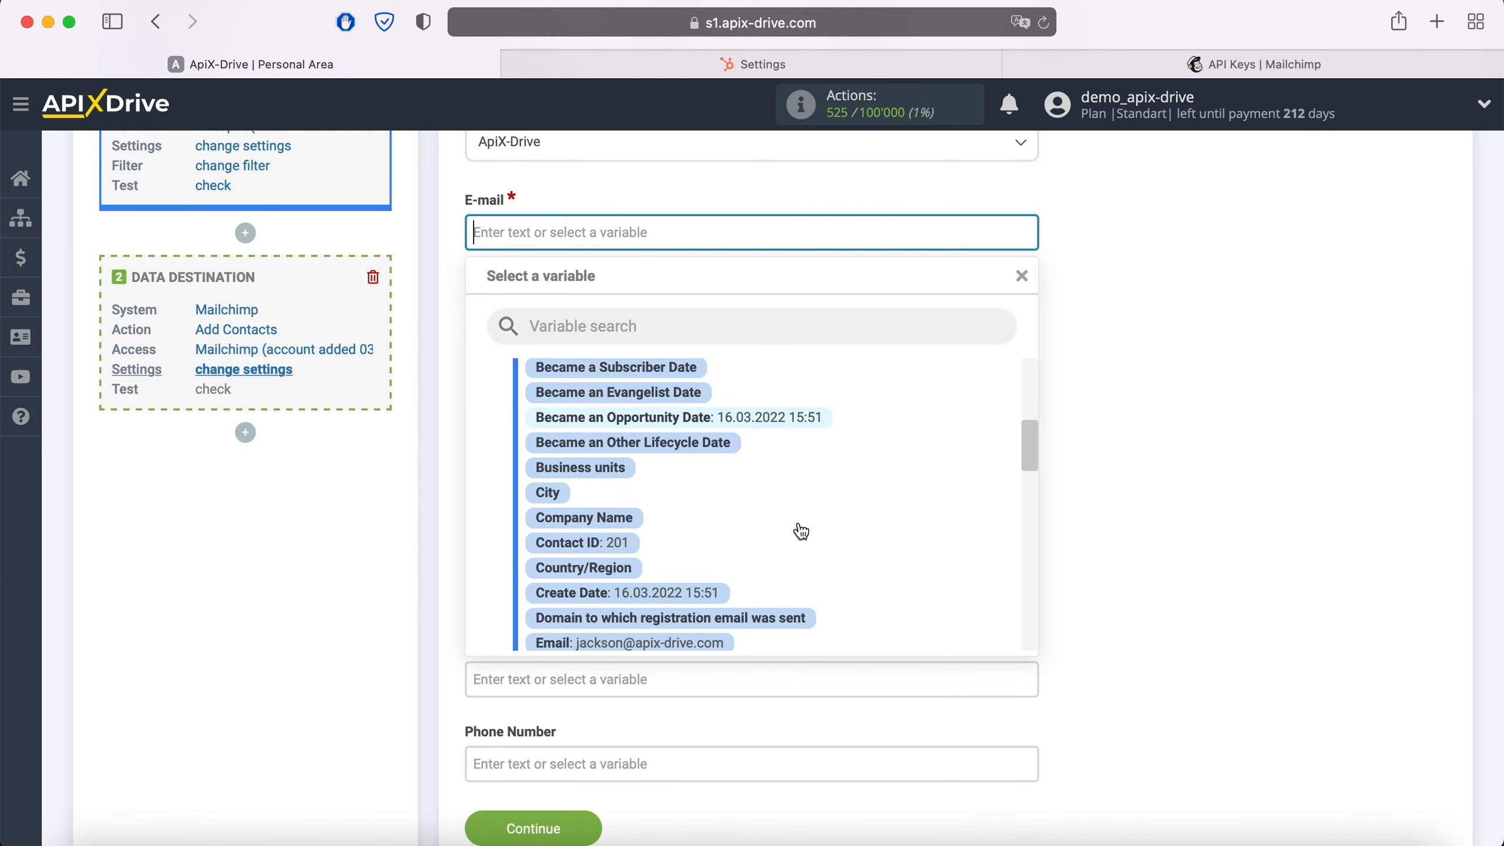
pyautogui.click(722, 579)
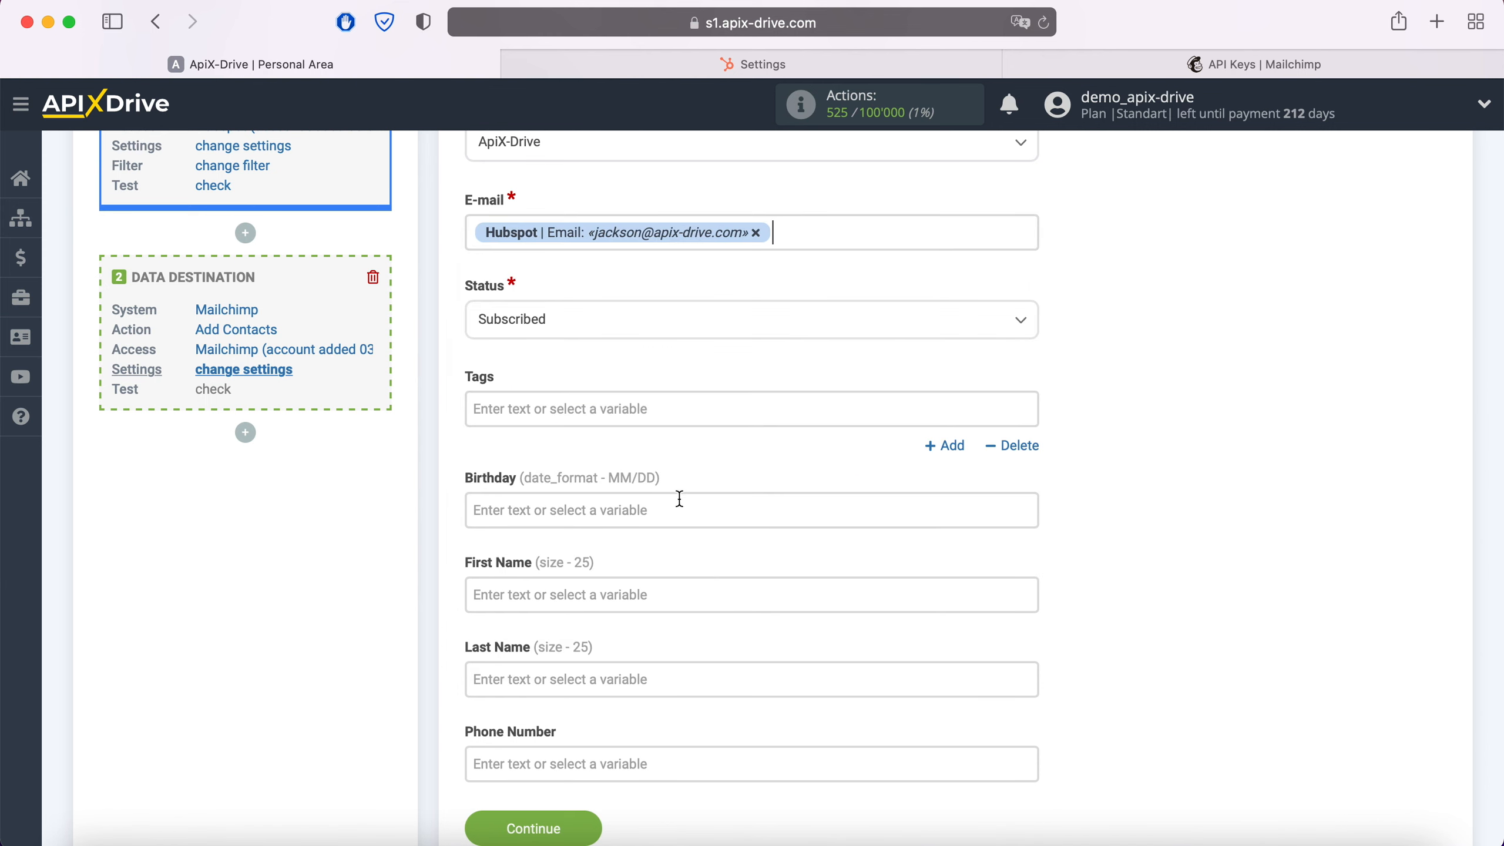
# Map the Tags field to the Hubspot Email Domain variable
pyautogui.click(672, 417)
pyautogui.scroll(-6, 823, 461)
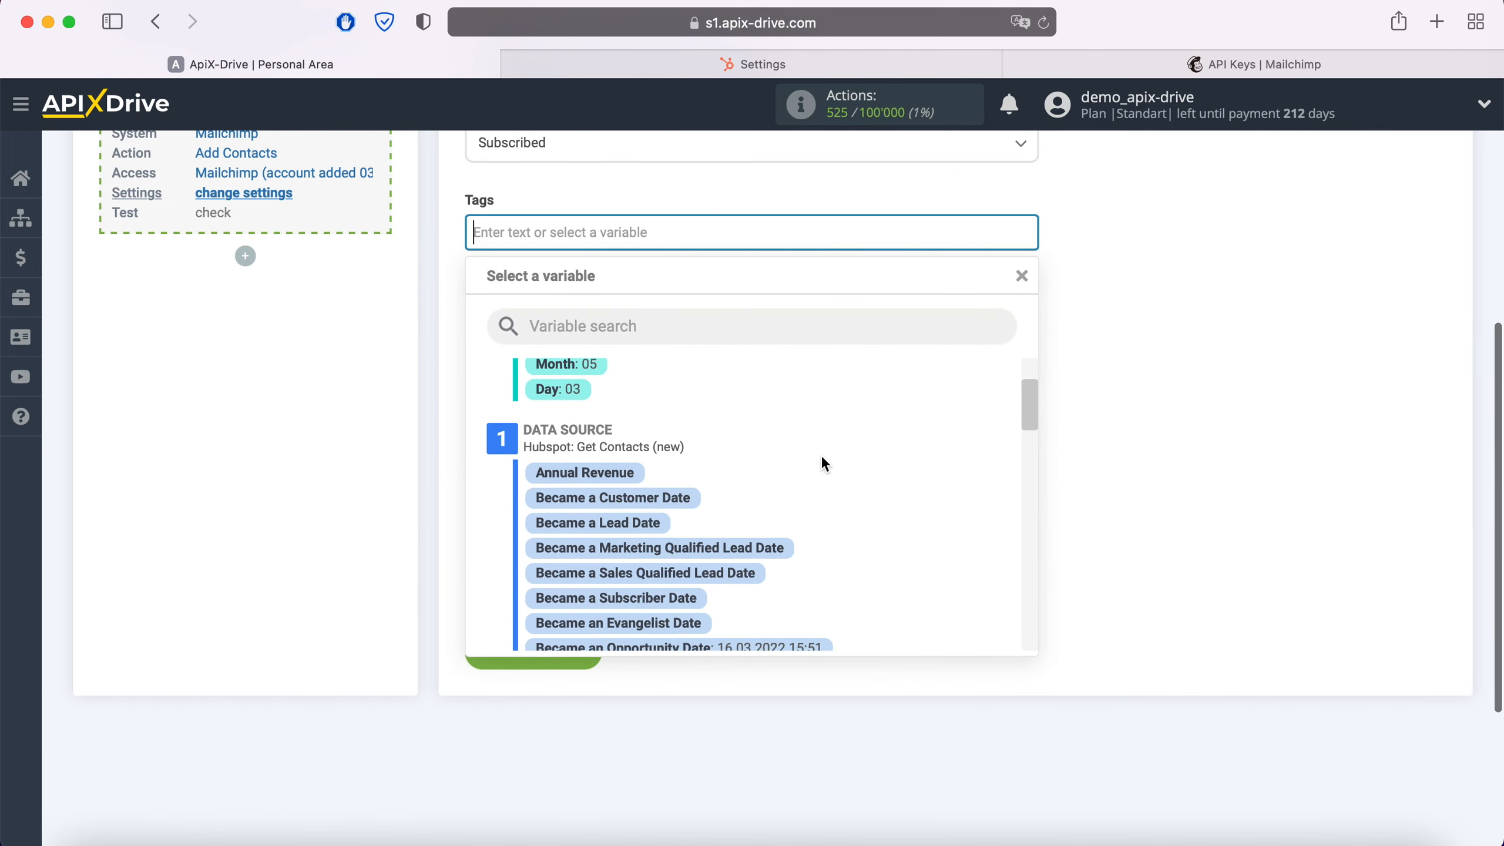
pyautogui.scroll(-5, 823, 457)
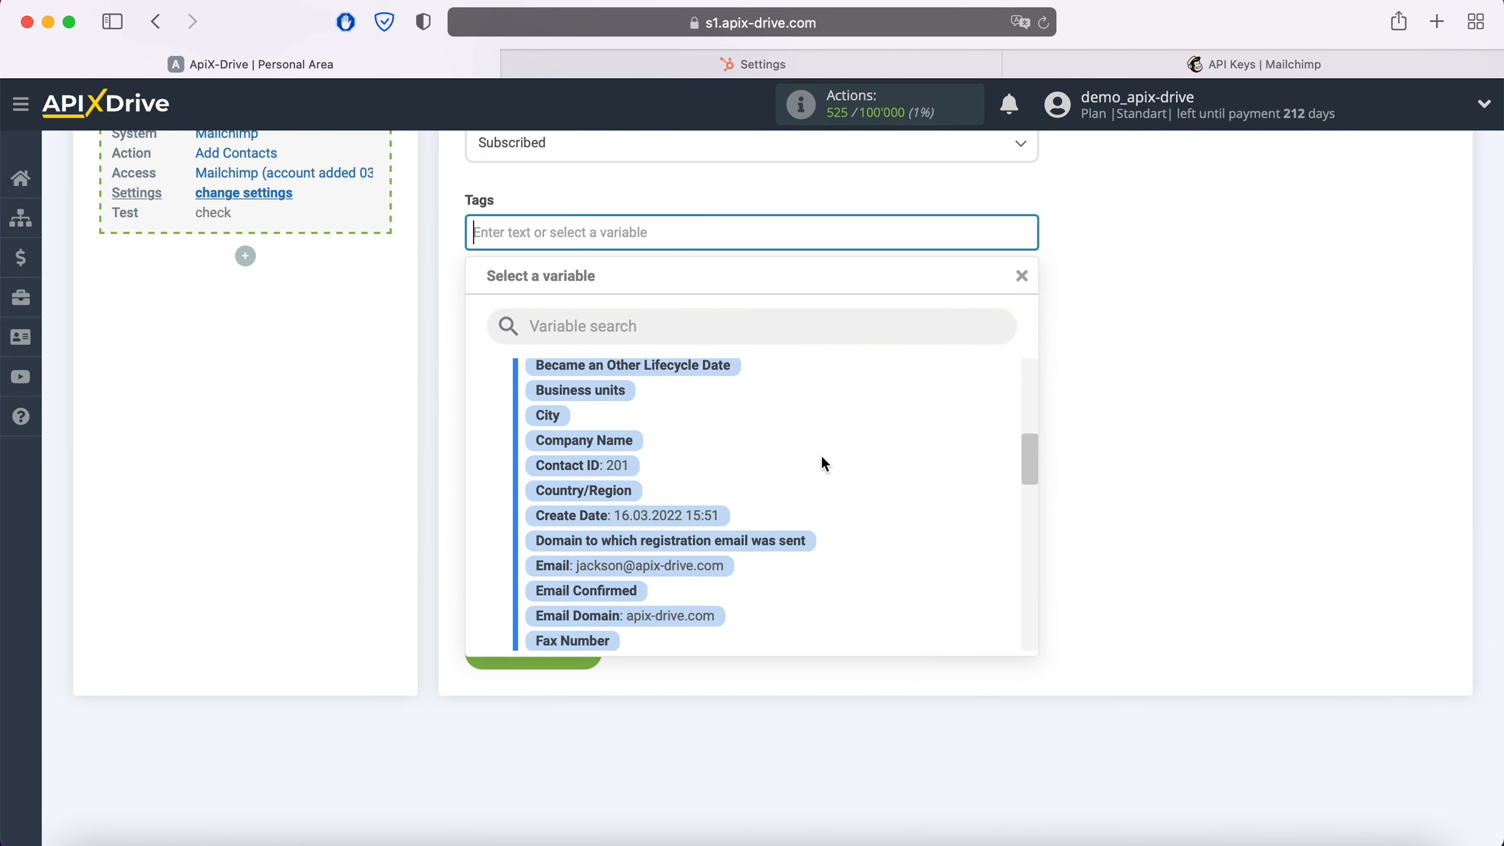
pyautogui.scroll(-2, 823, 463)
pyautogui.click(693, 549)
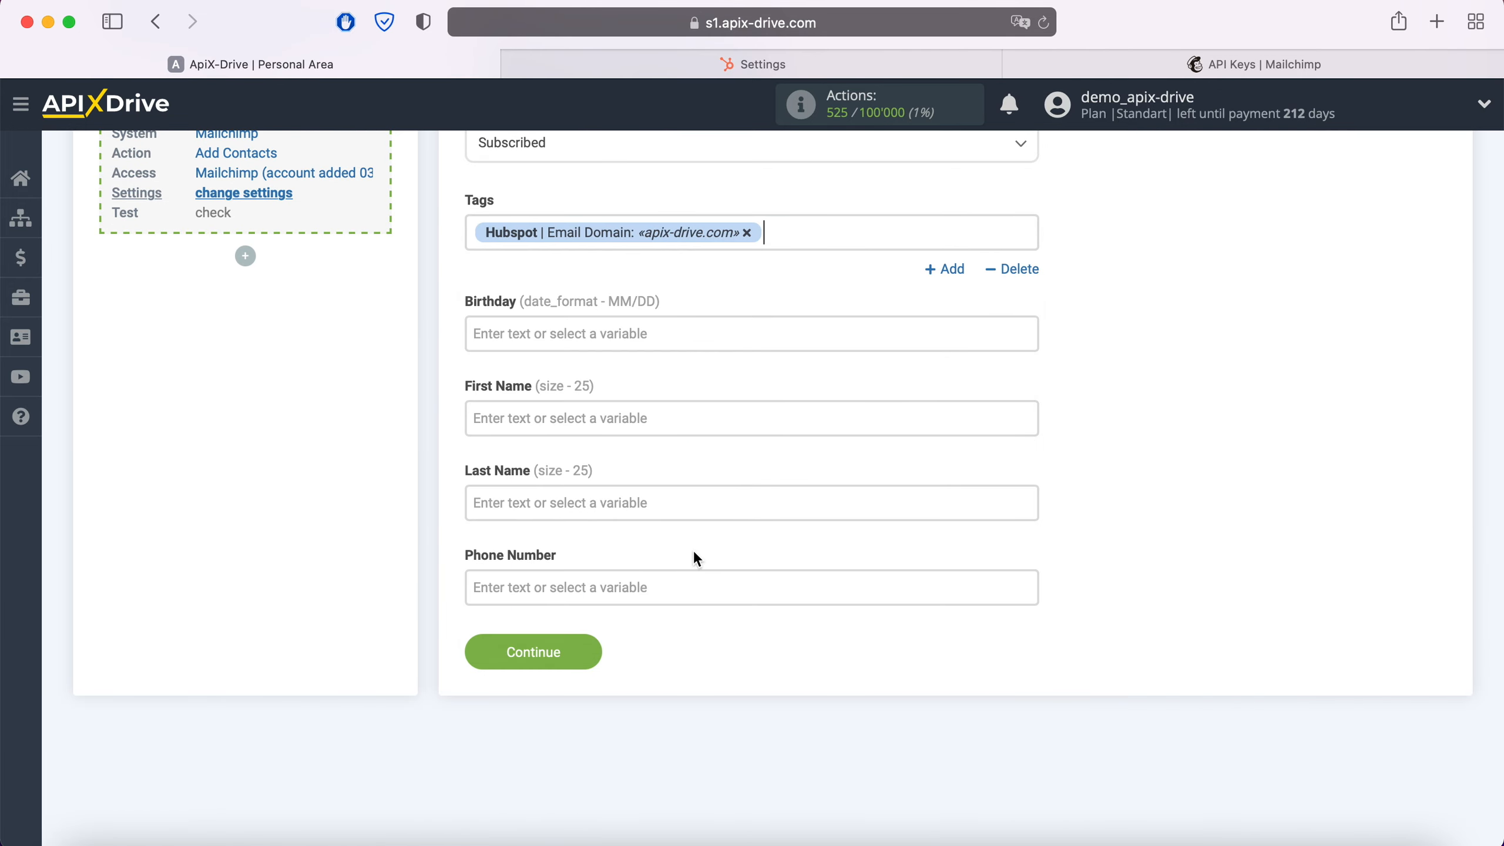
# Map the First Name field to the Hubspot First Name variable
pyautogui.click(657, 426)
pyautogui.scroll(-8, 876, 465)
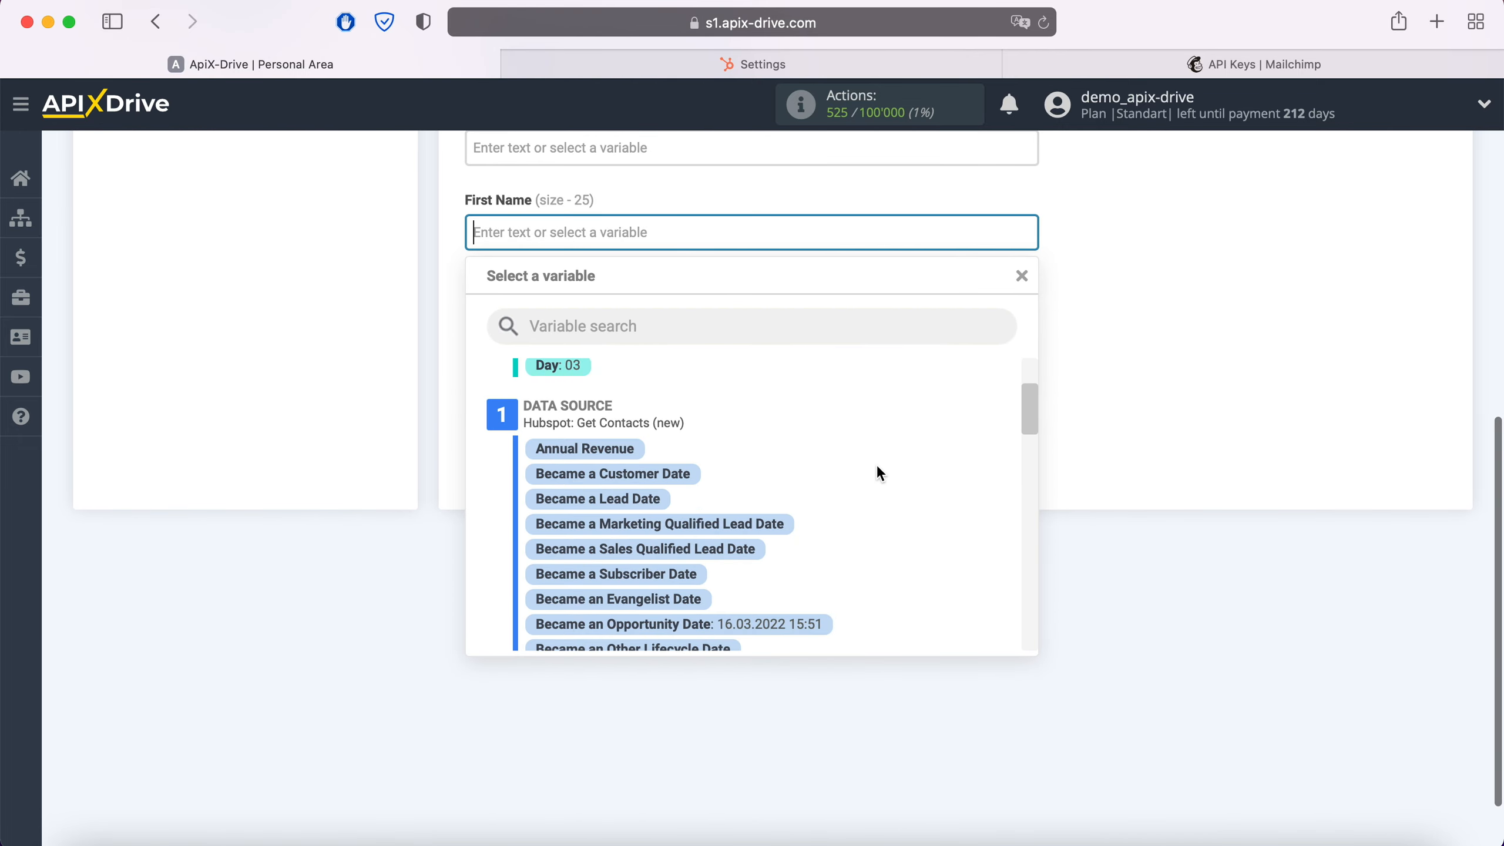
pyautogui.scroll(-10, 877, 467)
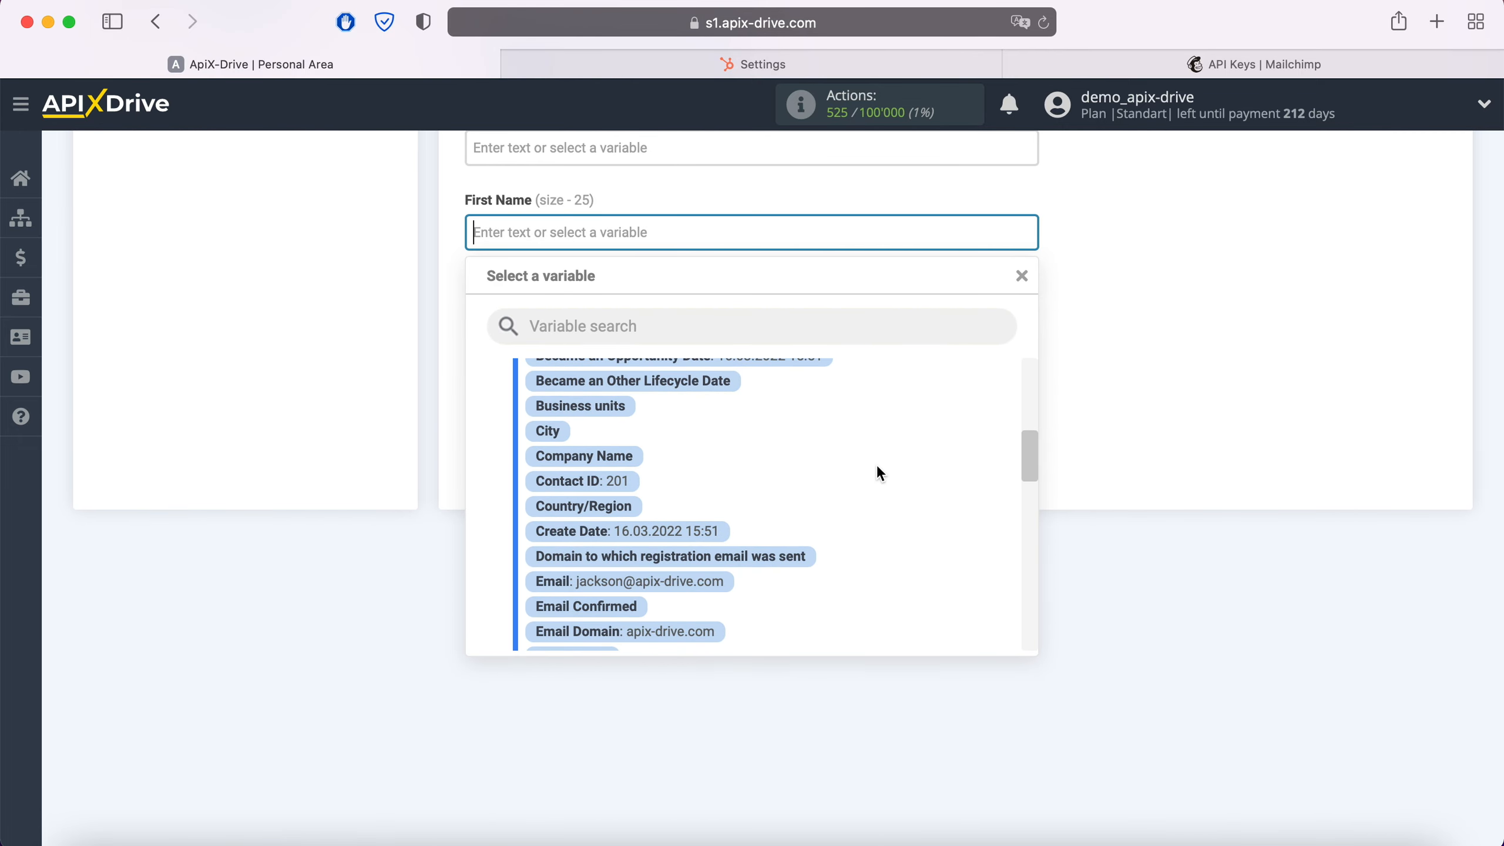
pyautogui.scroll(-3, 877, 465)
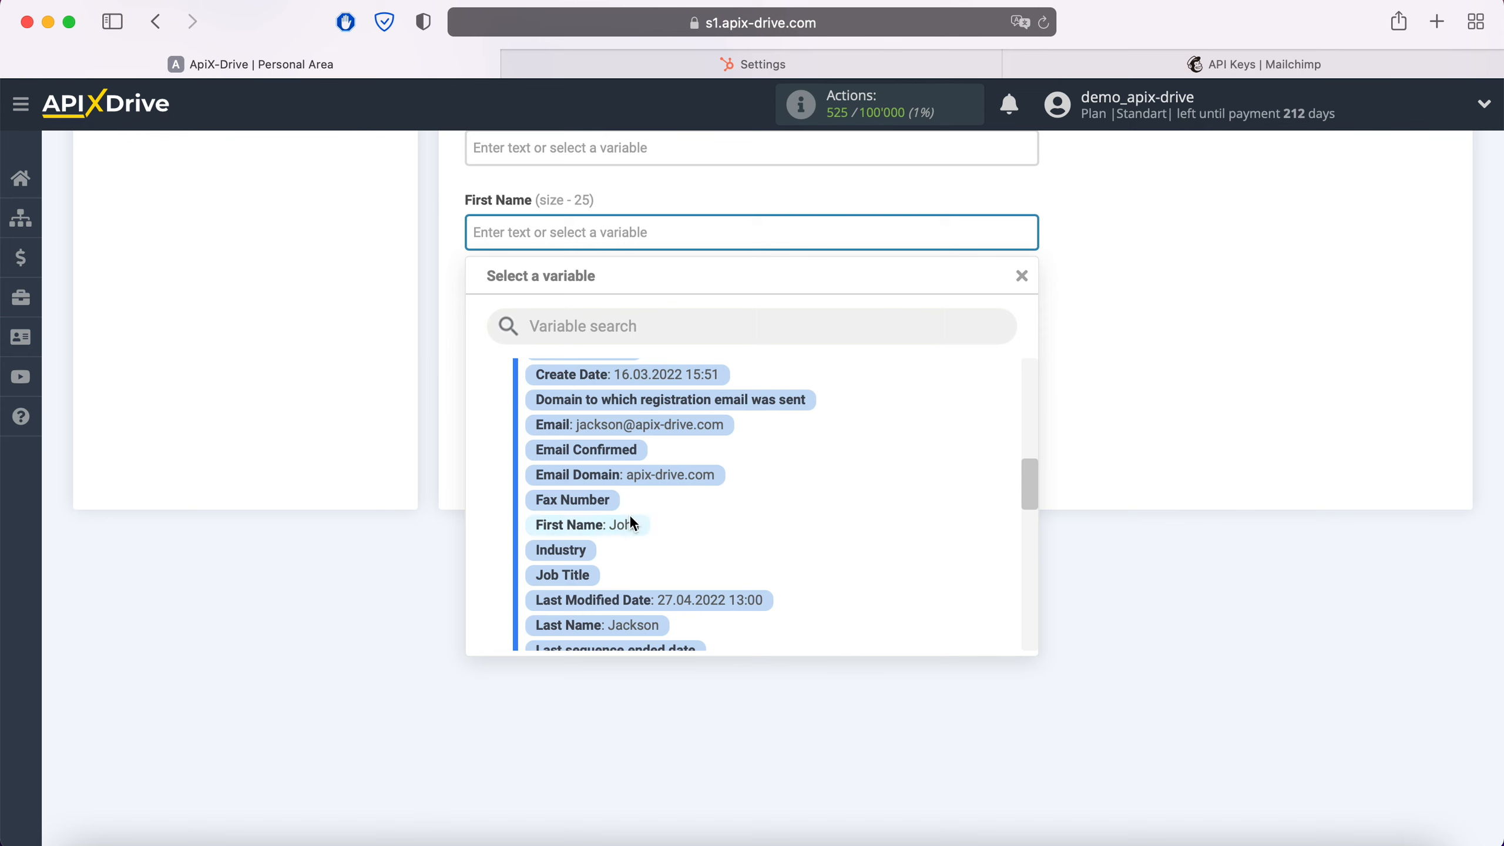
pyautogui.click(629, 516)
# Map the Last Name field to the Hubspot Last Name variable
pyautogui.click(647, 320)
pyautogui.scroll(-5, 863, 459)
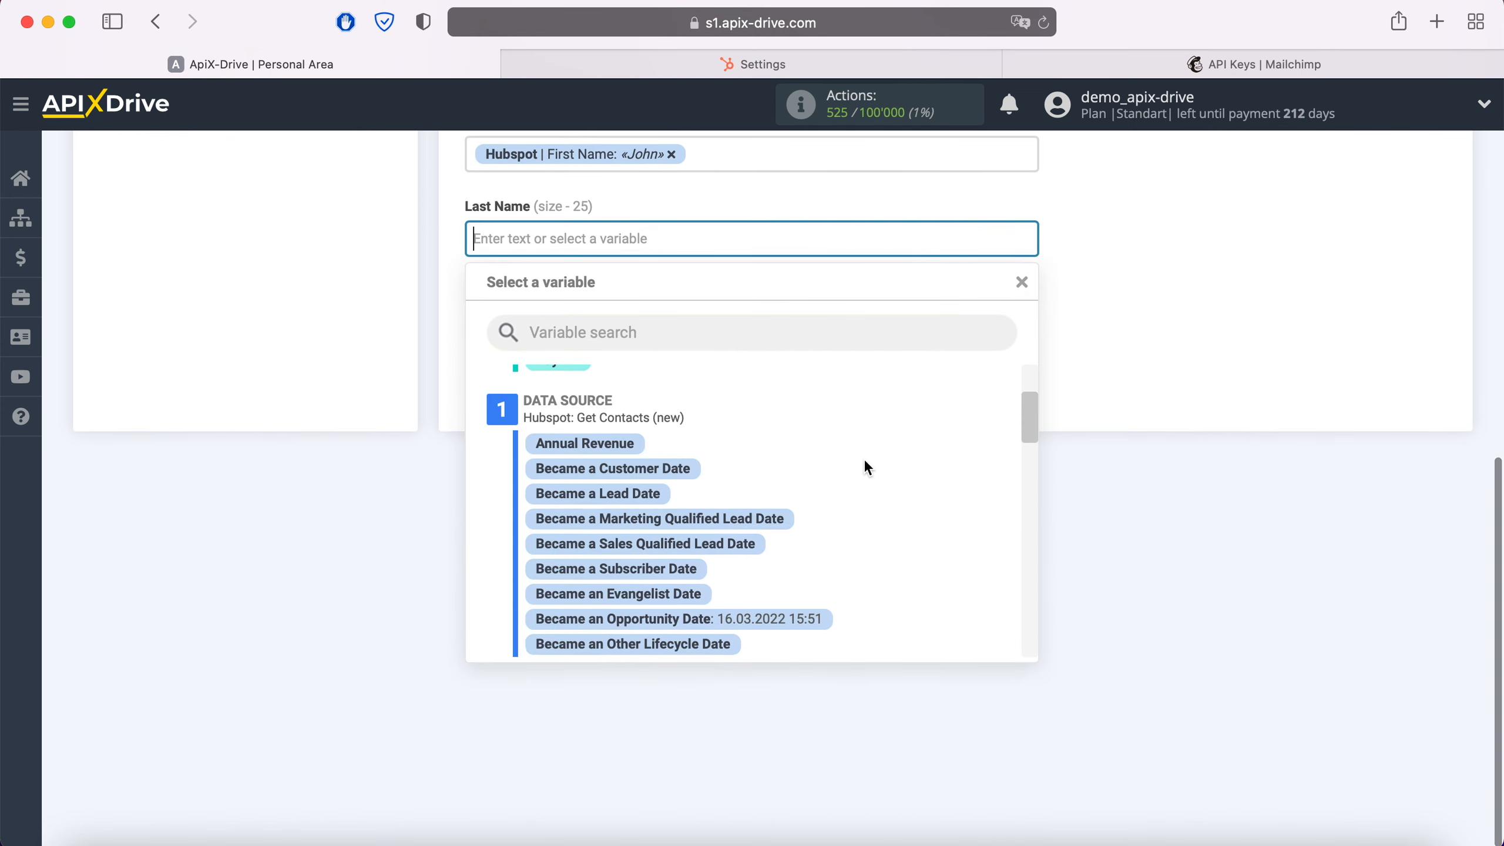
pyautogui.scroll(-6, 865, 463)
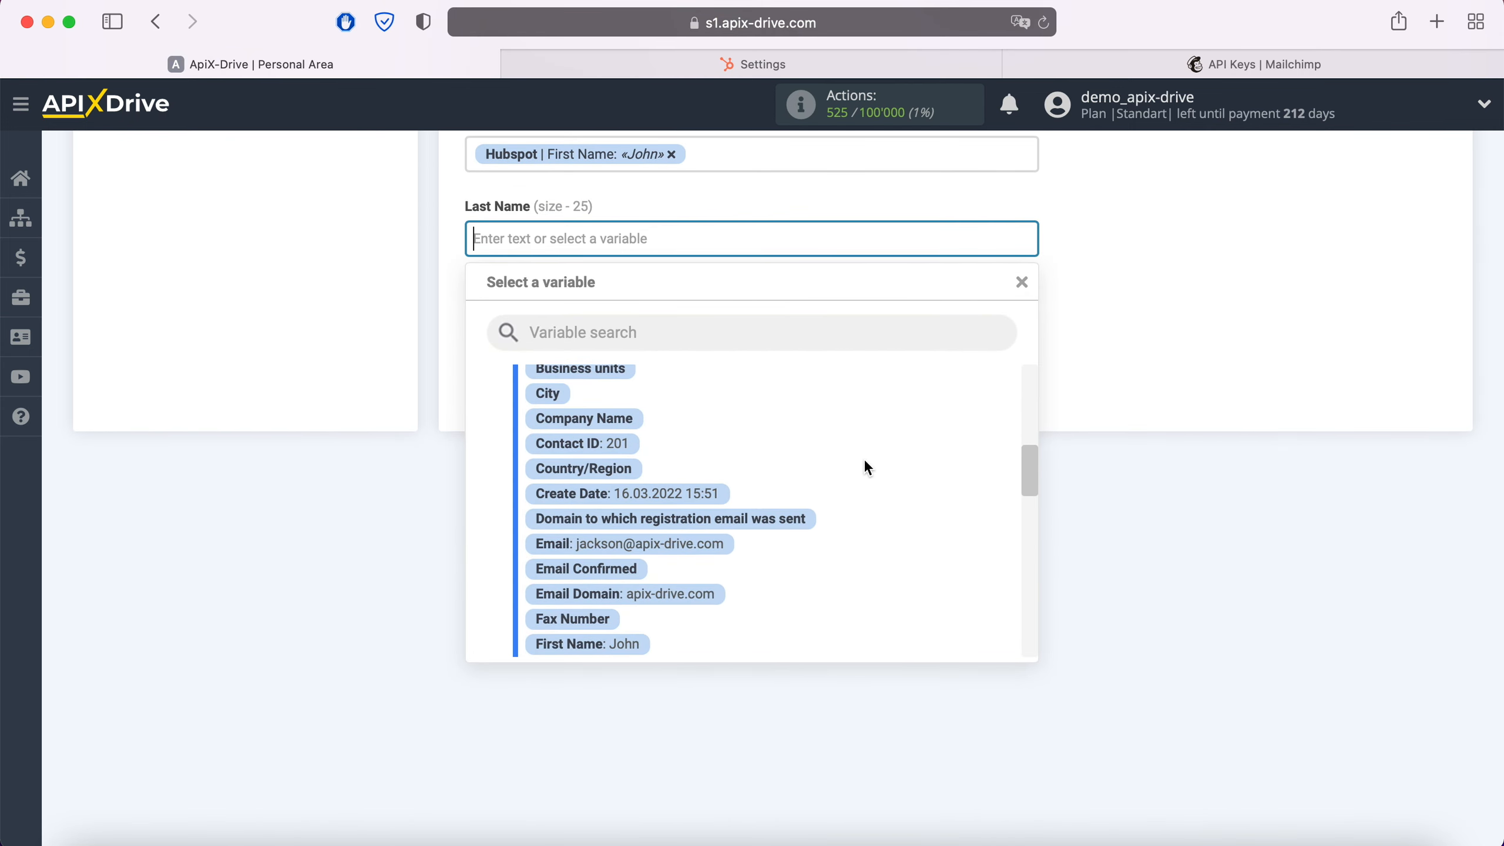
pyautogui.scroll(-3, 864, 459)
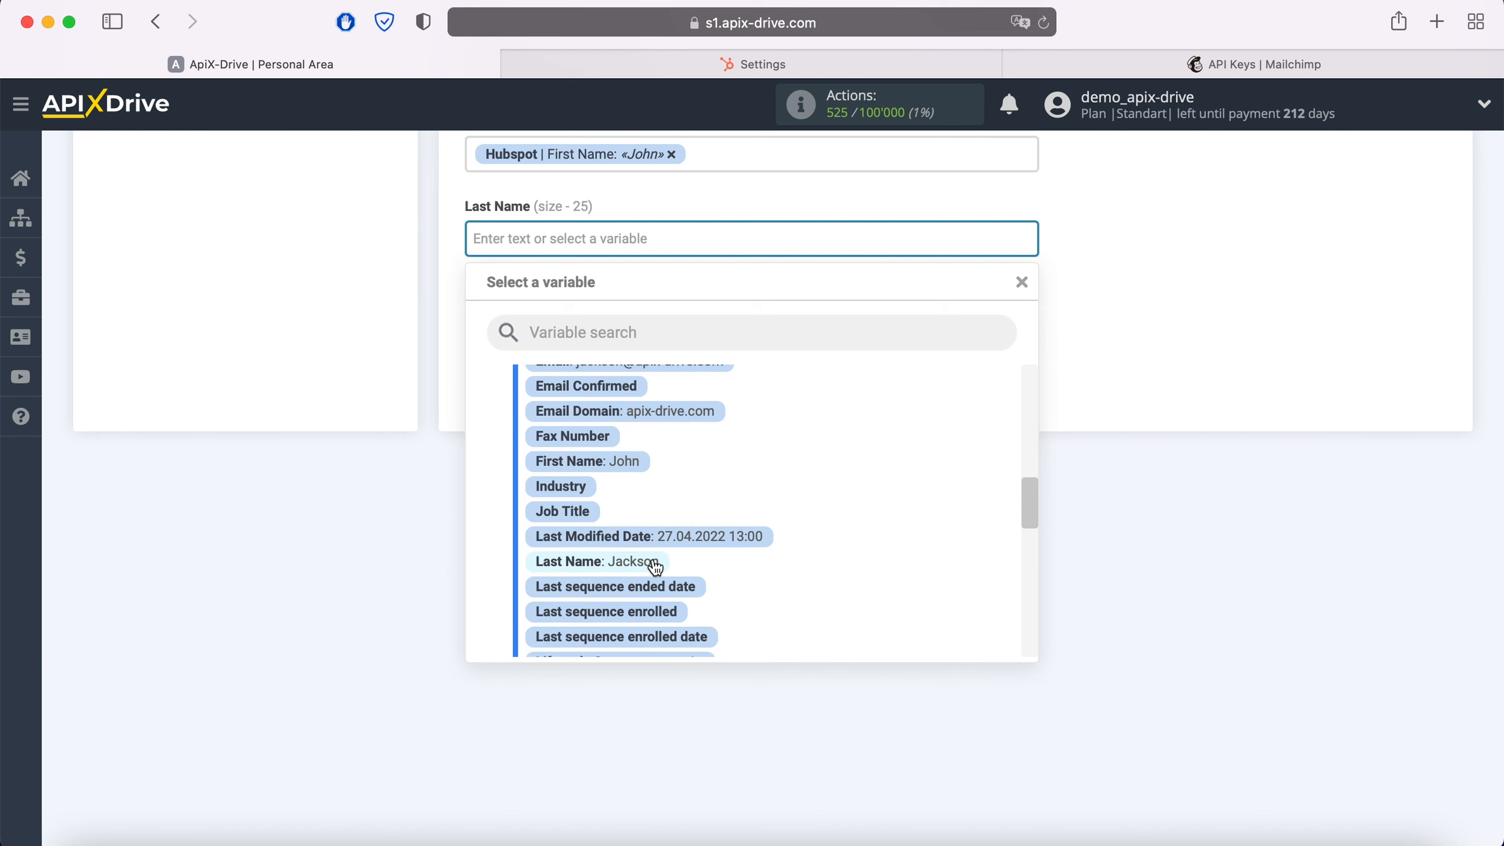
pyautogui.click(652, 565)
# Map the Phone Number field to the Hubspot Mobile Phone Number variable
pyautogui.click(587, 315)
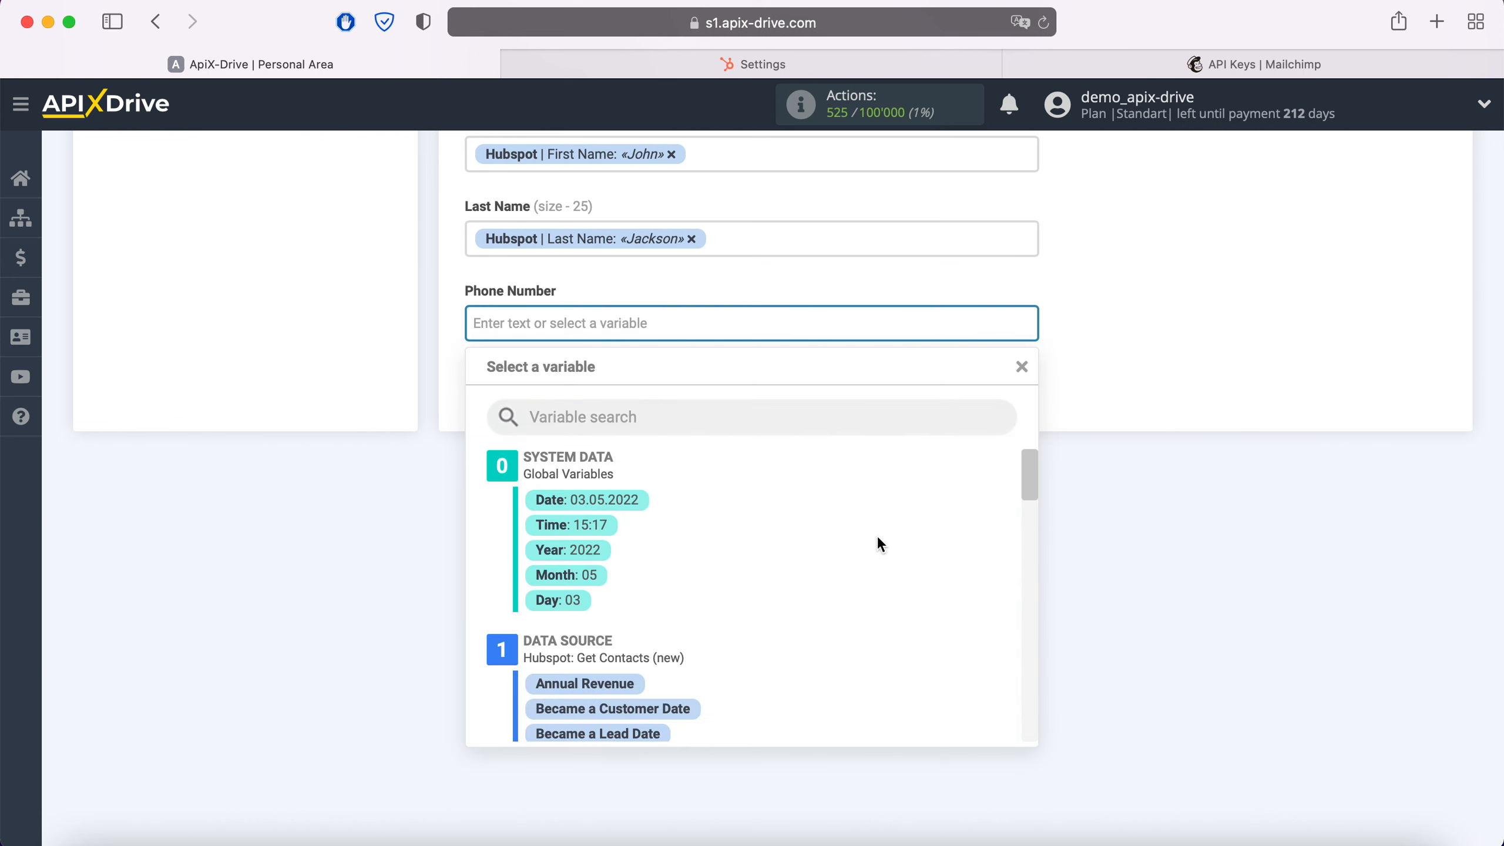
pyautogui.scroll(-5, 876, 540)
pyautogui.scroll(-6, 879, 543)
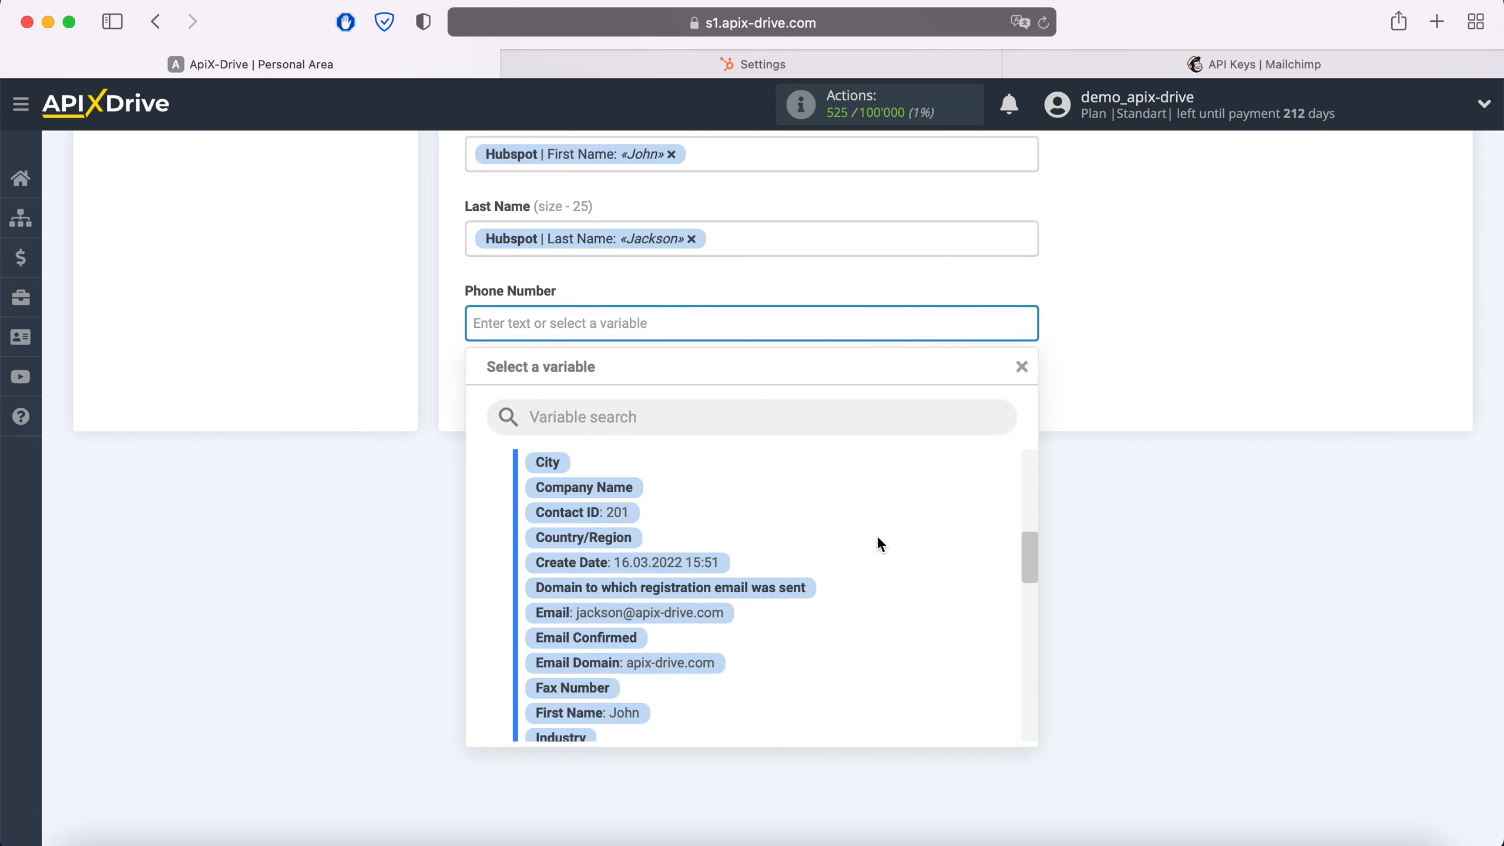
pyautogui.scroll(-8, 878, 540)
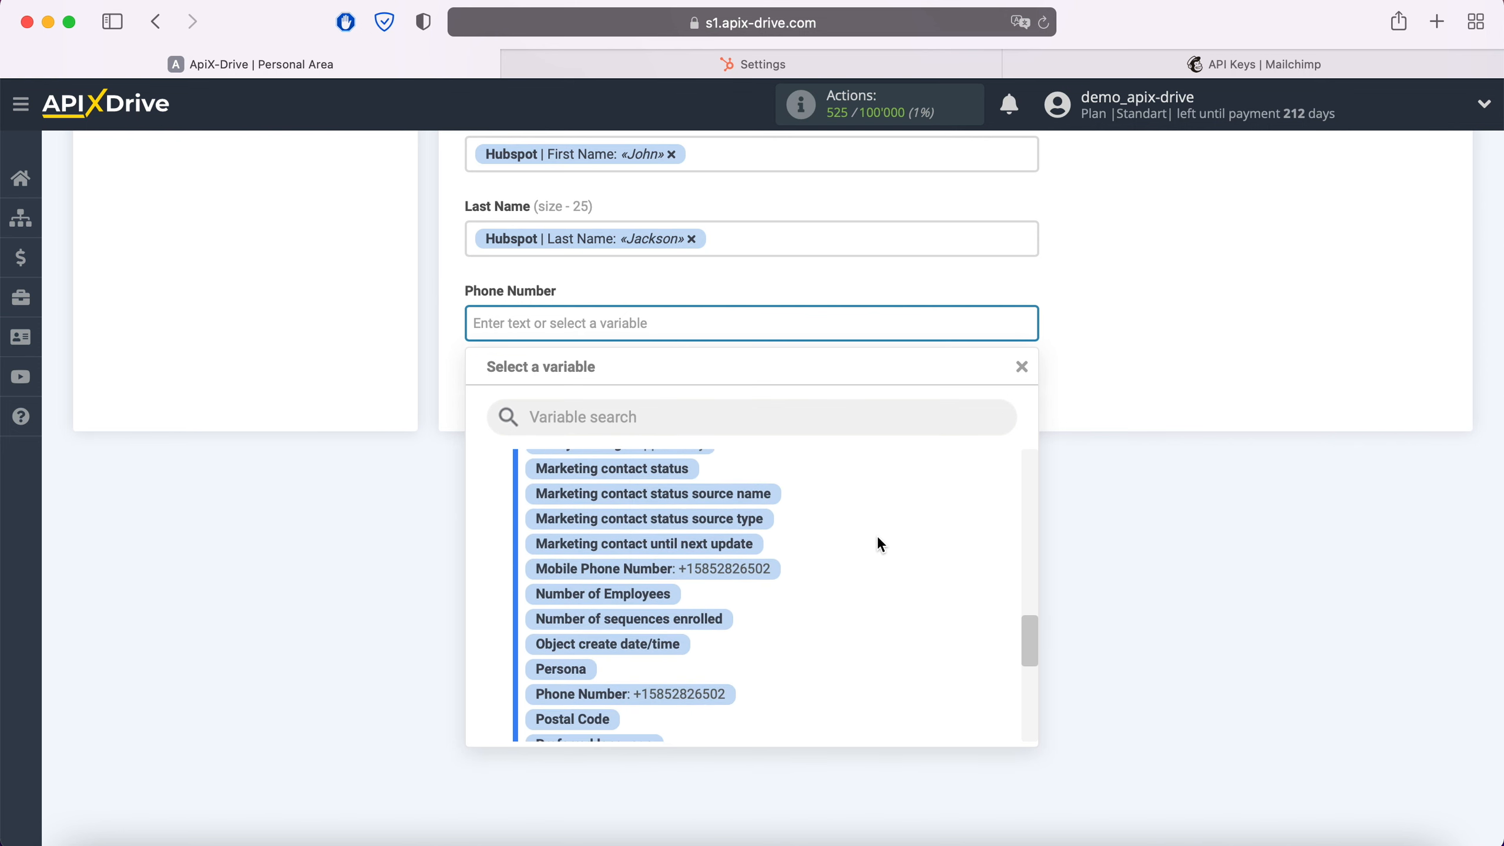
pyautogui.click(766, 567)
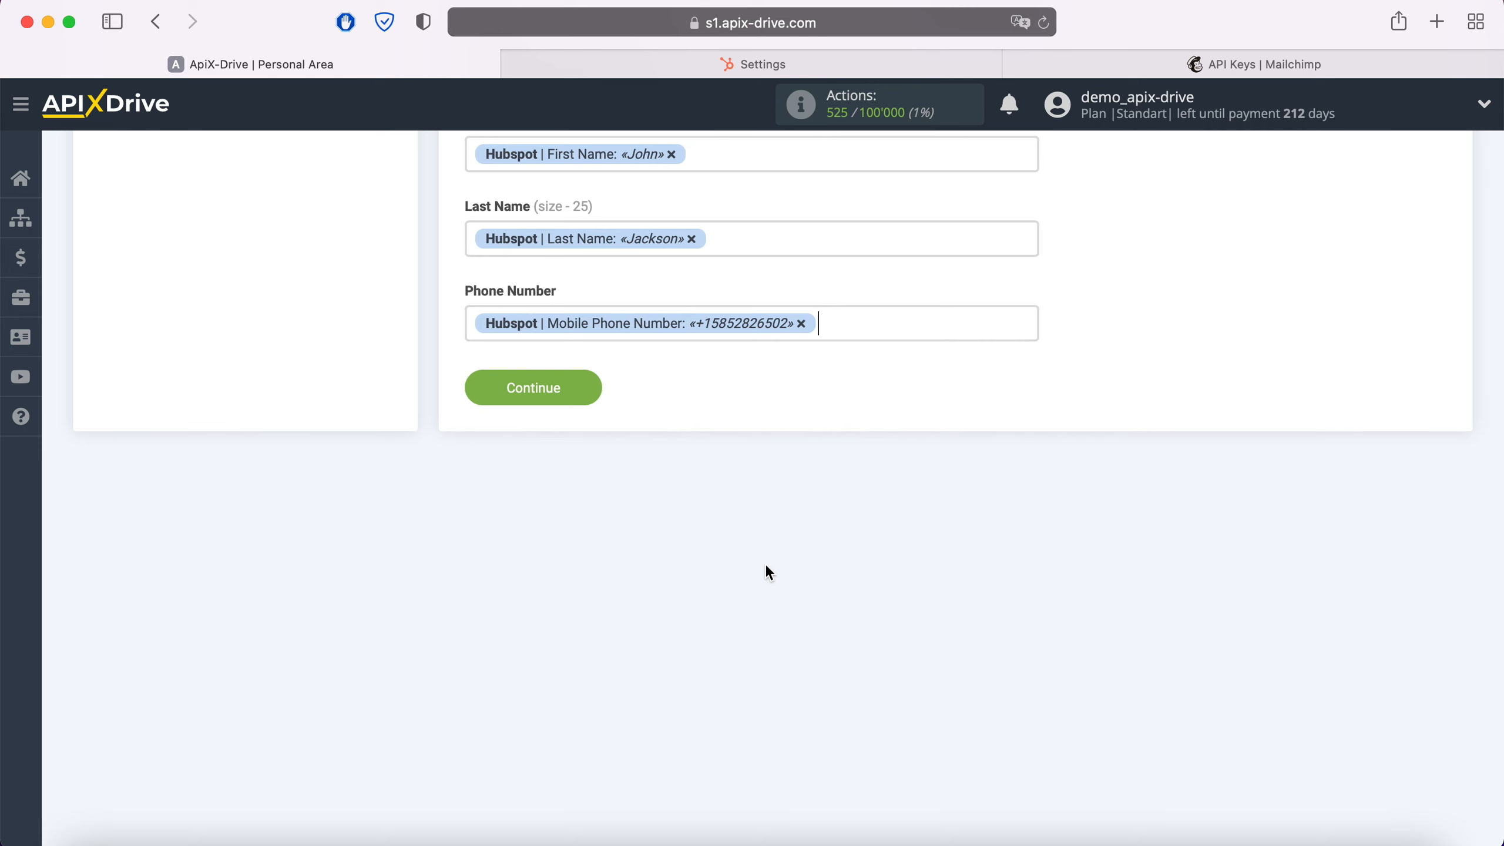
# Save the field mapping and send test data to Mailchimp
pyautogui.click(585, 390)
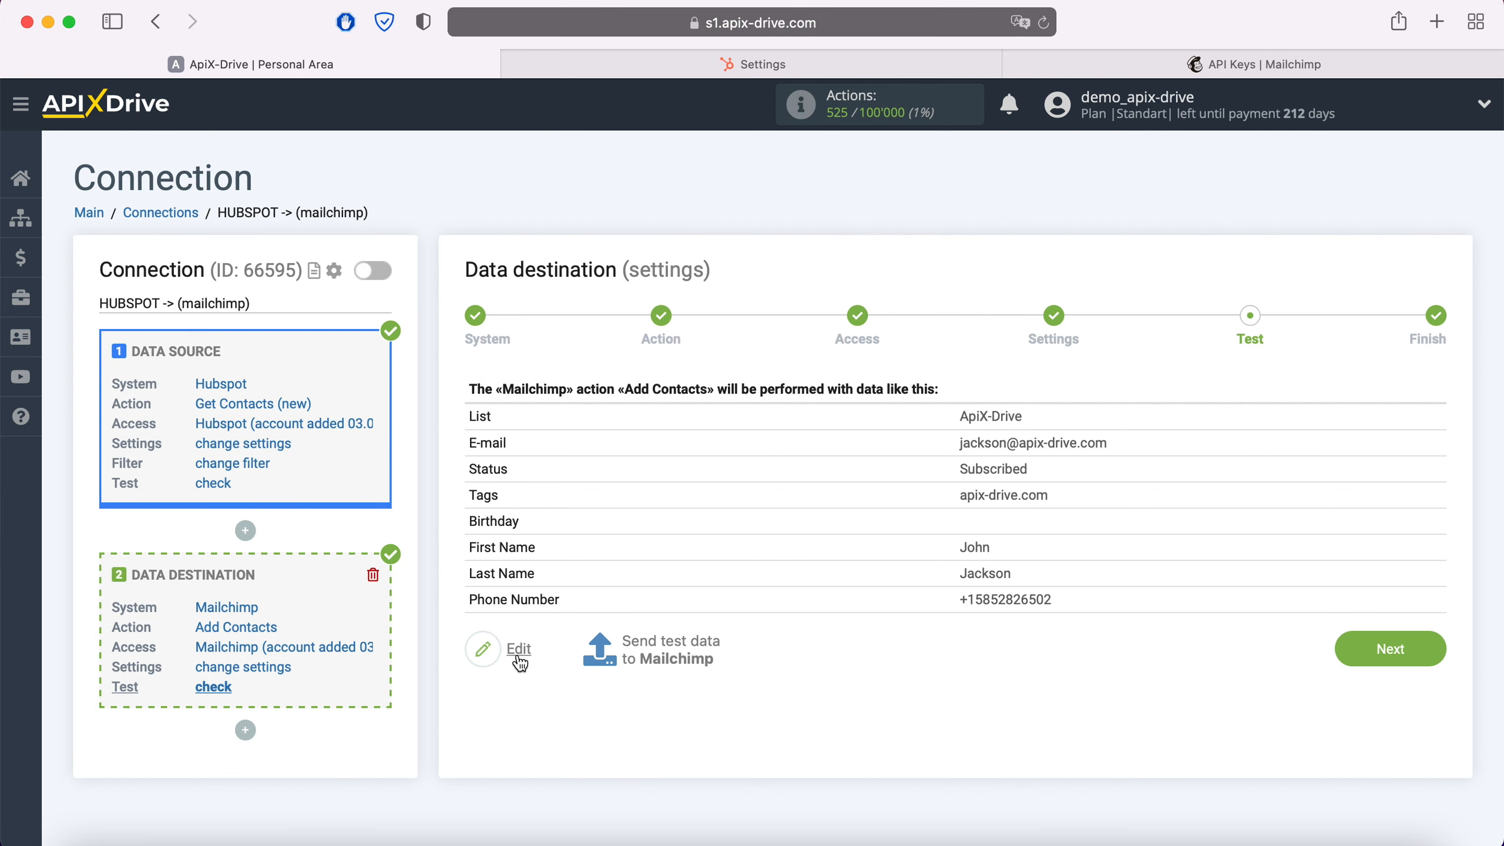
pyautogui.click(672, 648)
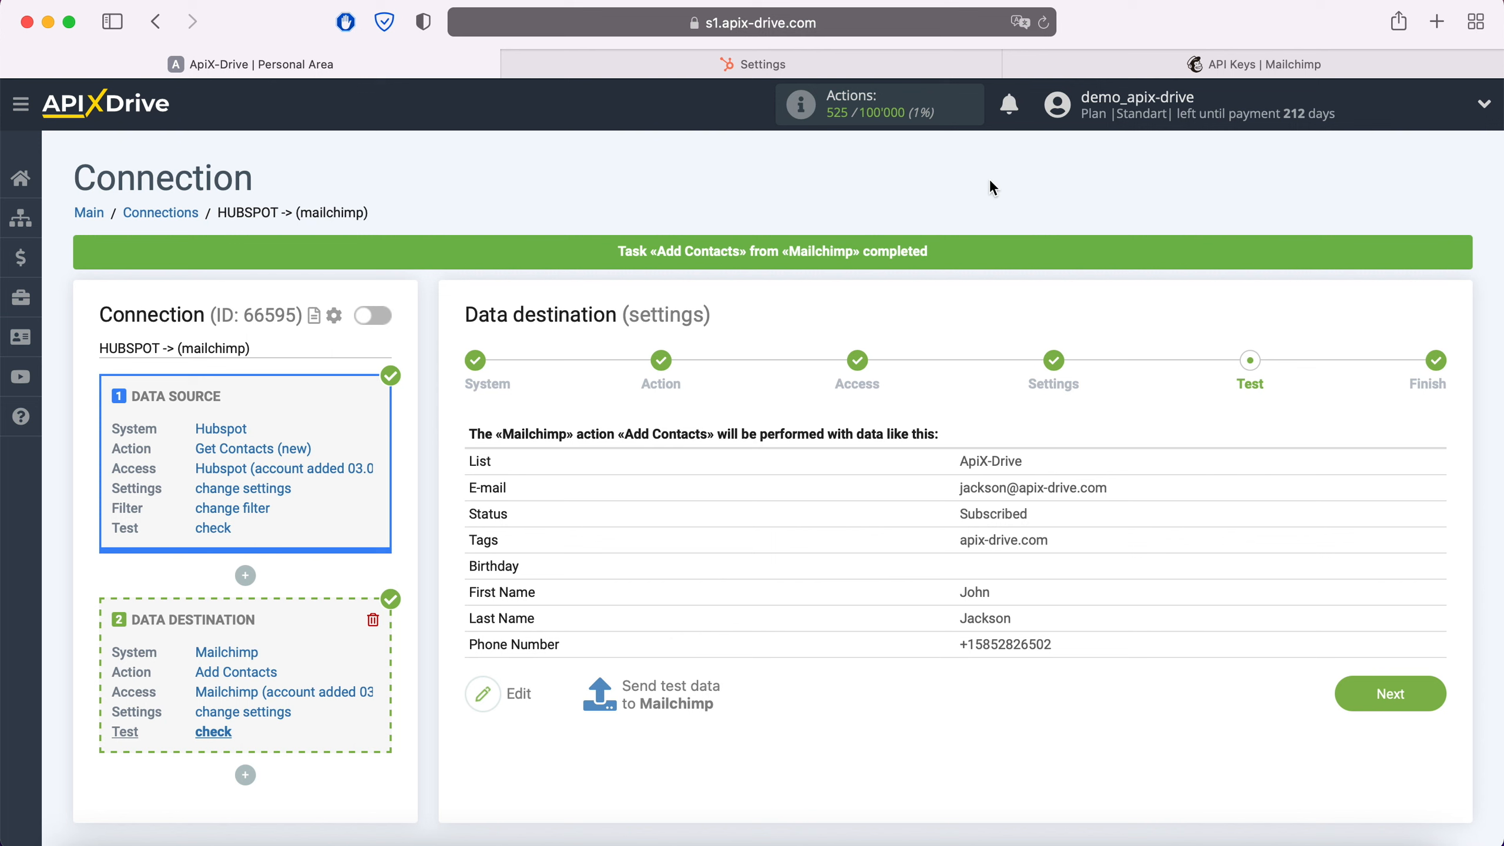
# In Mailchimp, open all audience contacts and view the newly added contact's profile
pyautogui.click(1056, 62)
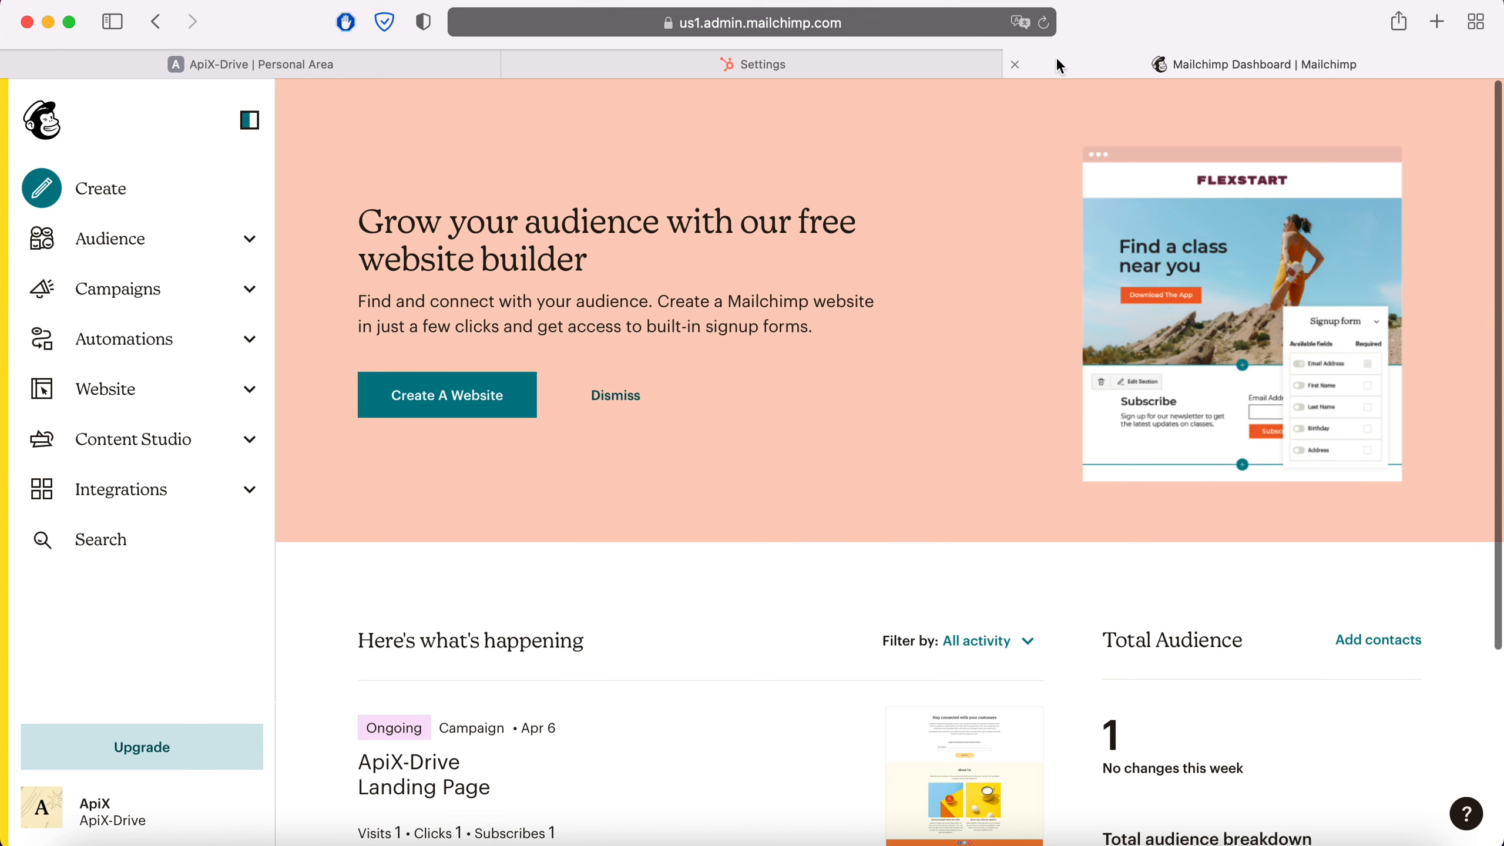
pyautogui.click(172, 239)
pyautogui.click(120, 315)
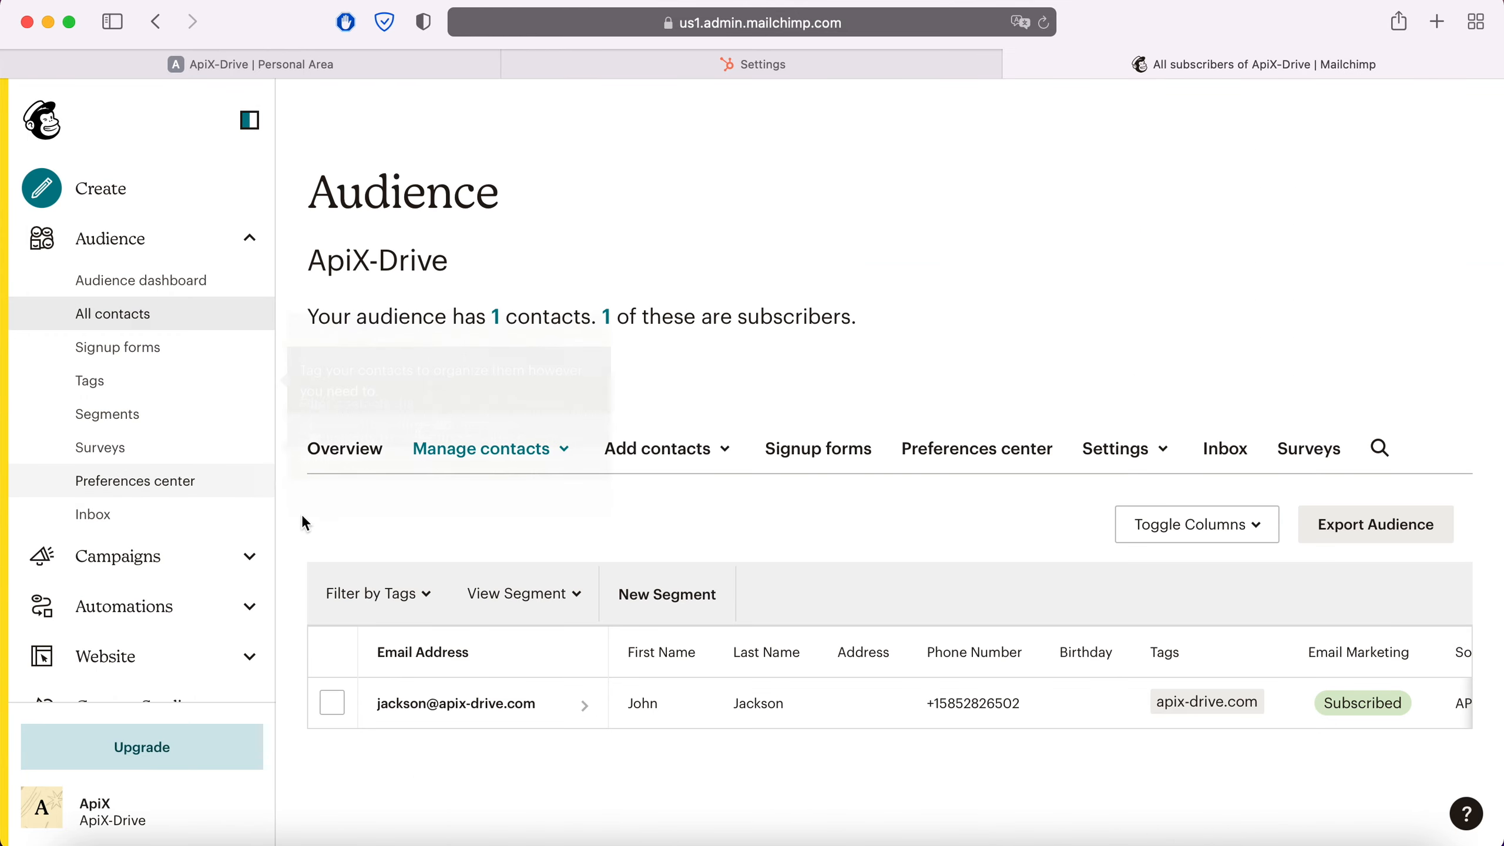
pyautogui.click(572, 707)
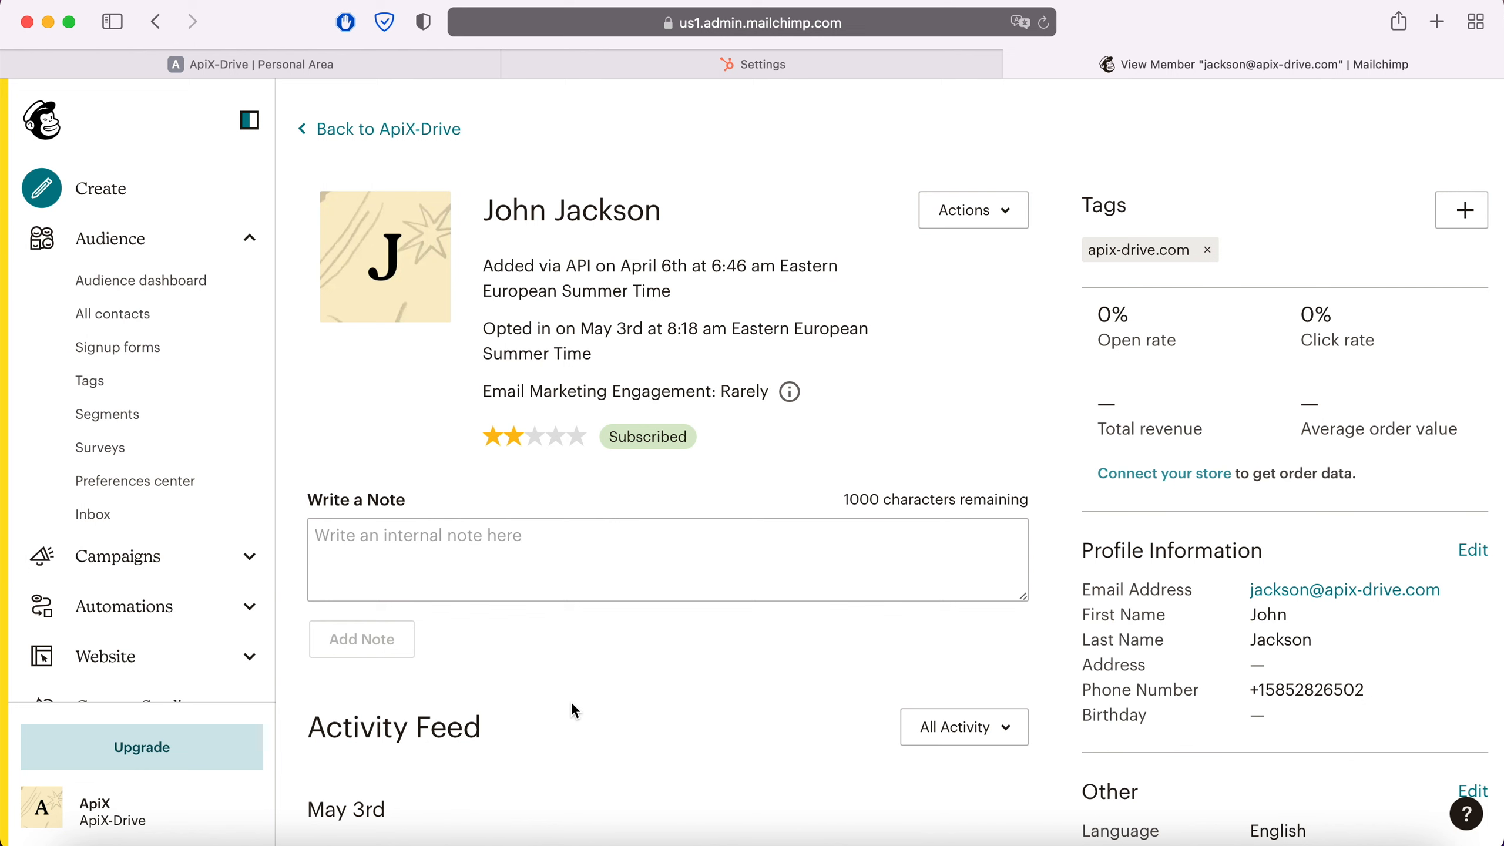
# Return to ApiX-Drive, finish the destination setup and enable auto-update
pyautogui.click(371, 66)
pyautogui.click(1432, 693)
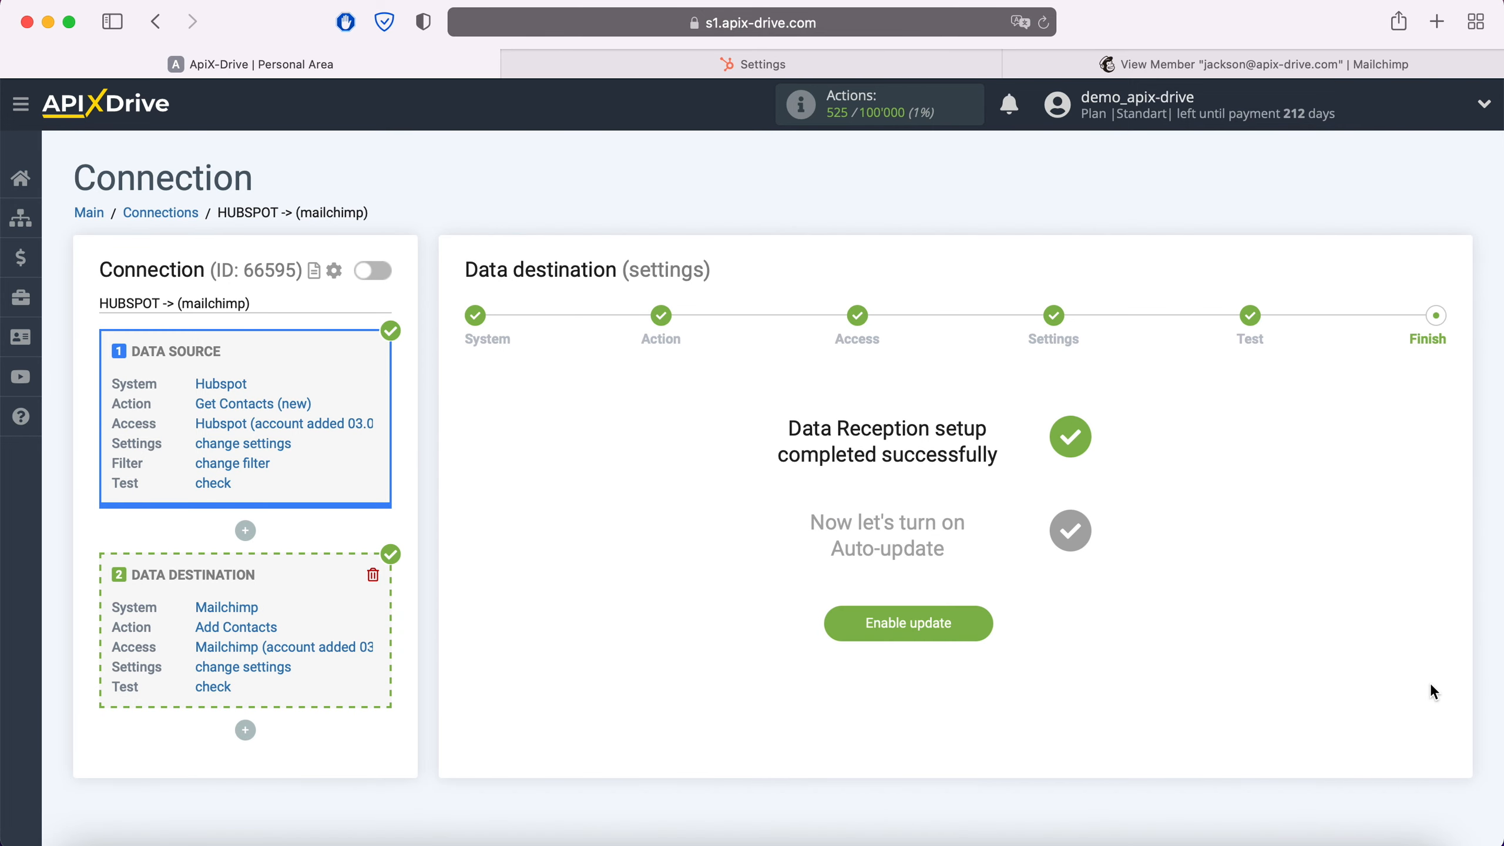
pyautogui.click(979, 624)
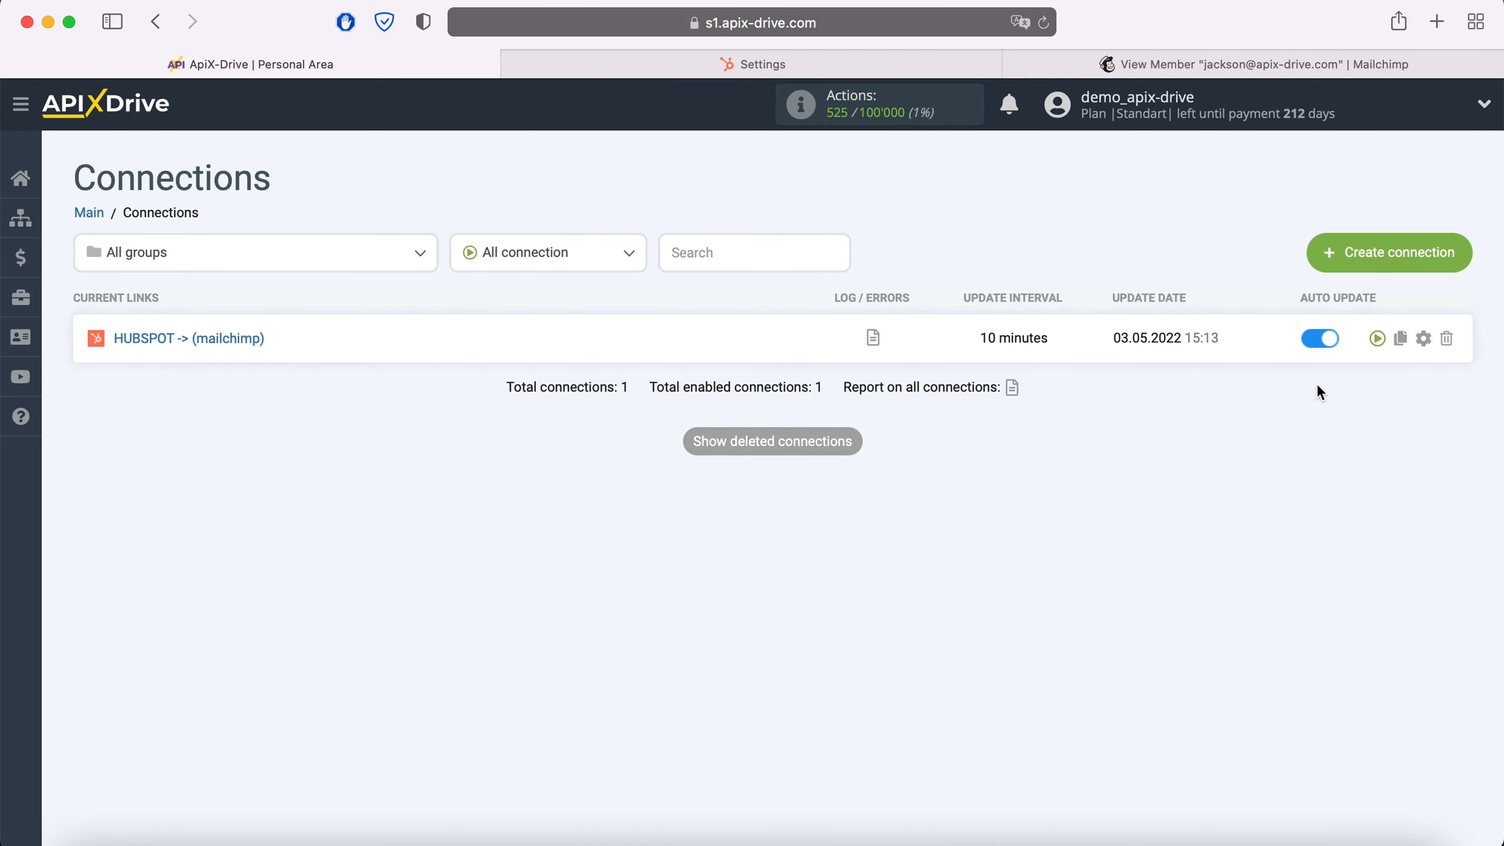
# Open the connection's settings and set its update interval to 5 minutes
pyautogui.click(1423, 338)
pyautogui.click(845, 481)
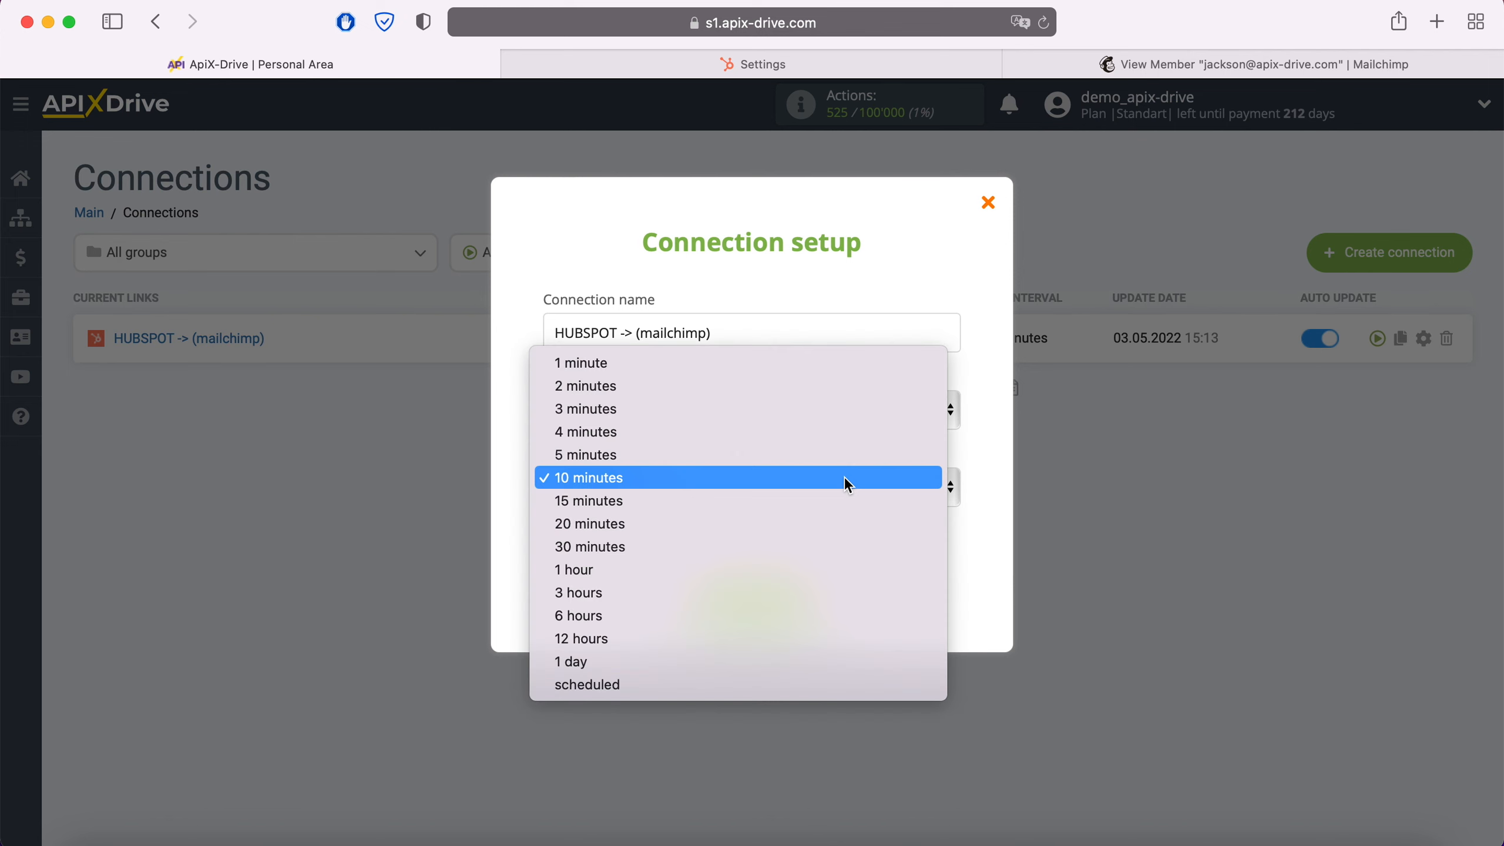
pyautogui.click(803, 455)
pyautogui.click(769, 604)
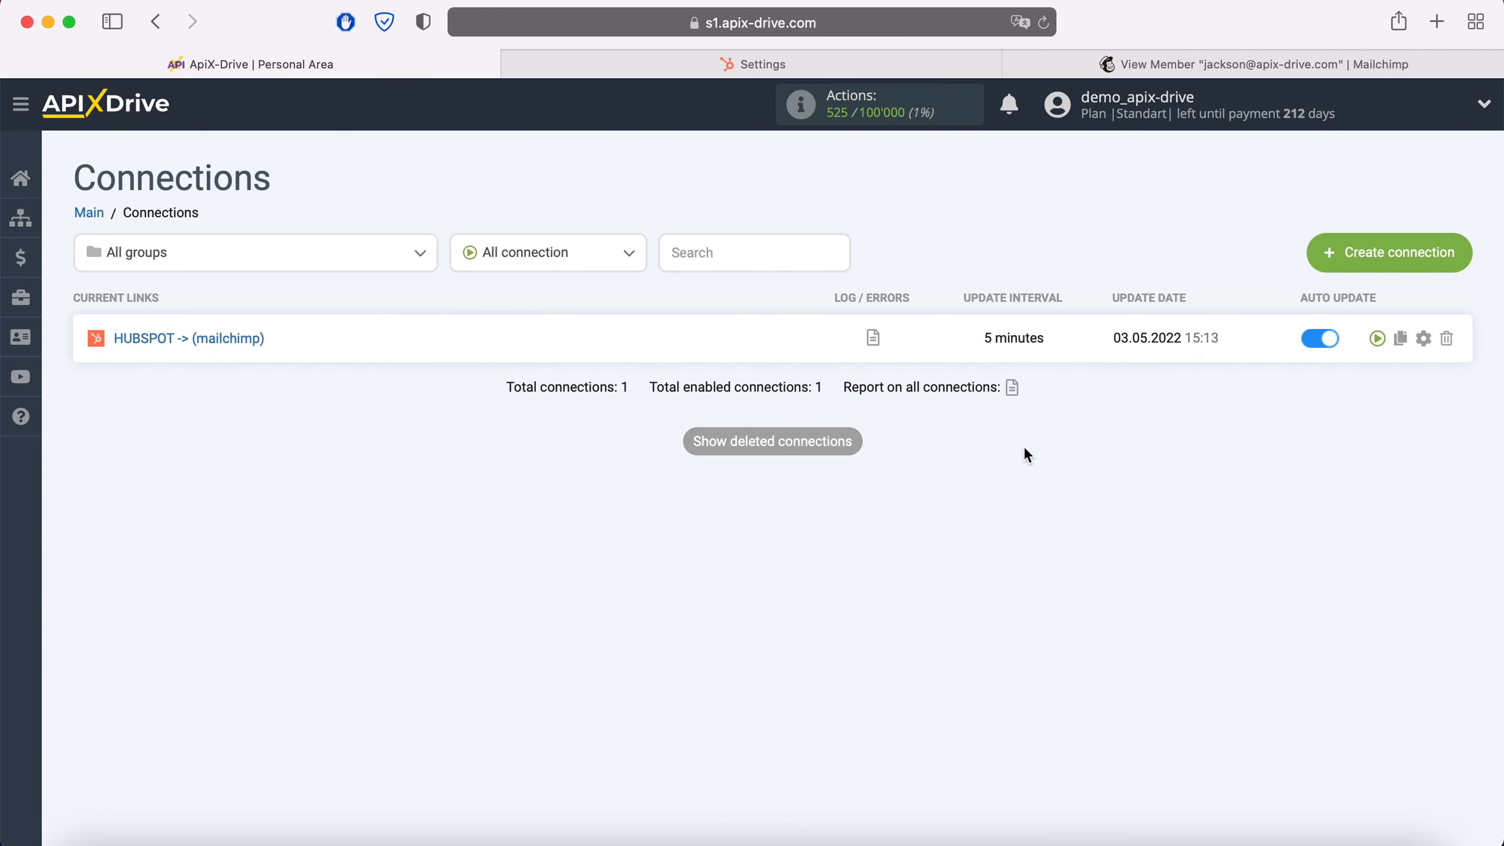